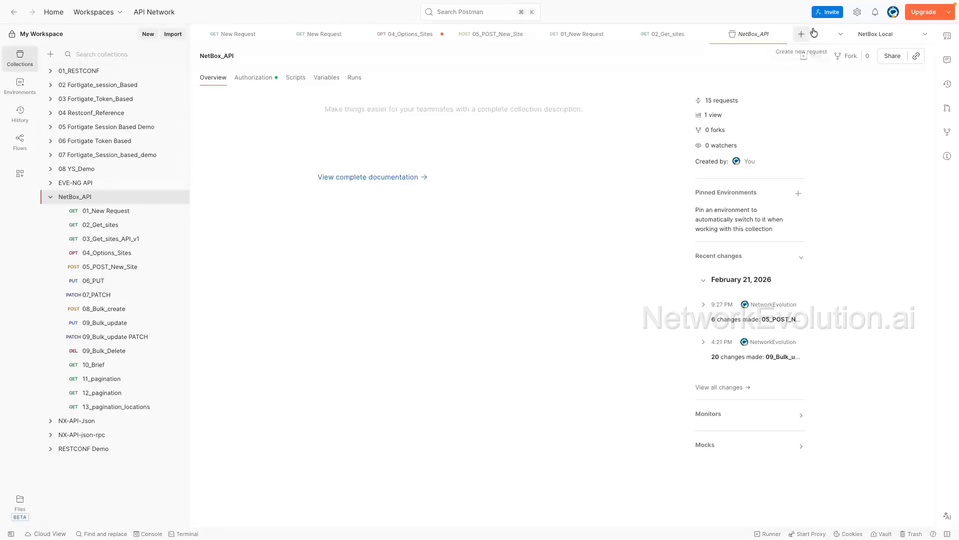
Step: Review the active environment selection and the NetBox_API collection's authorization settings
left_click(900, 36)
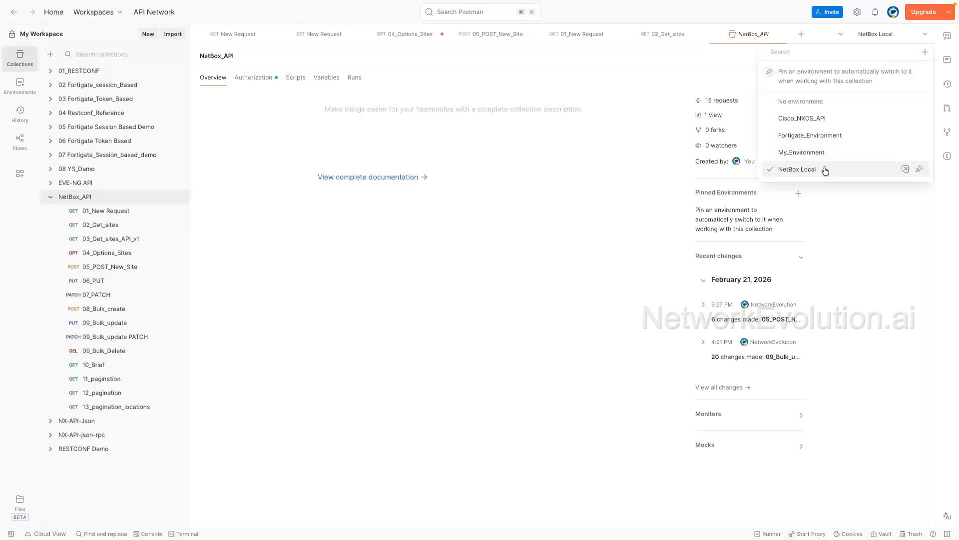
left_click(794, 174)
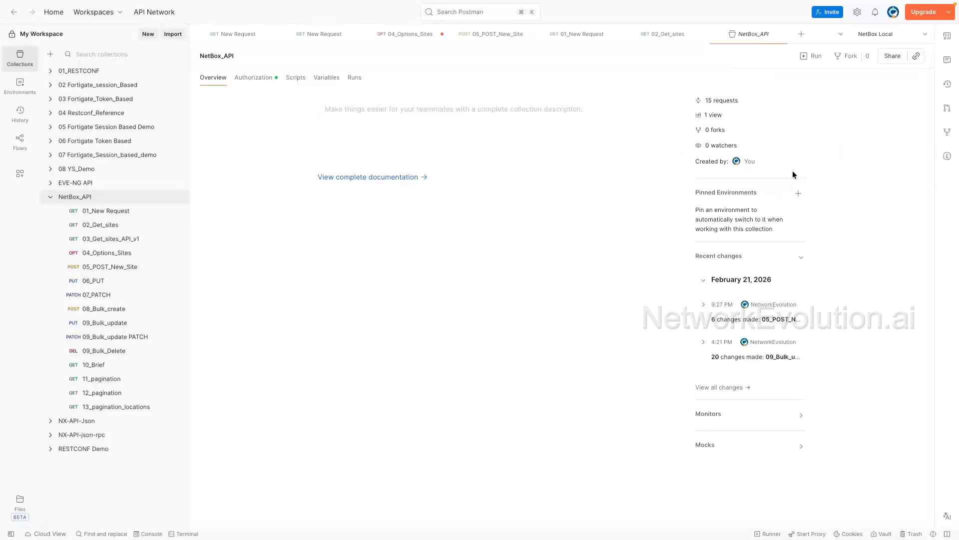
left_click(258, 81)
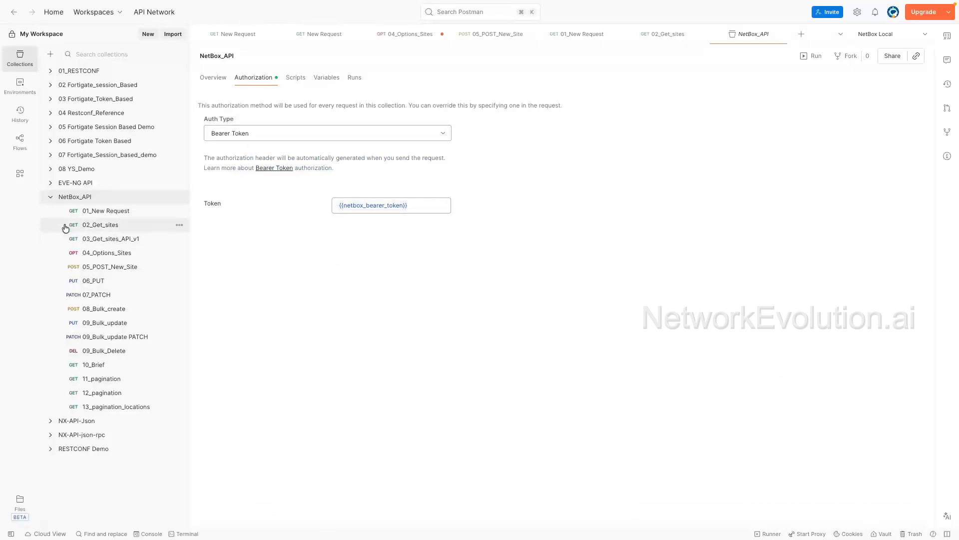
left_click(50, 196)
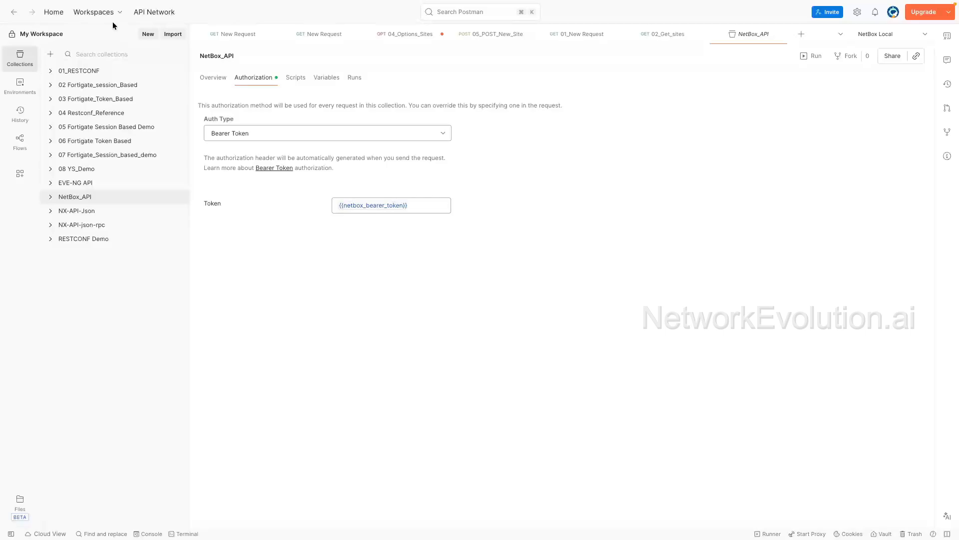
Step: Create a new collection named NetBox_API_Demo
left_click(146, 35)
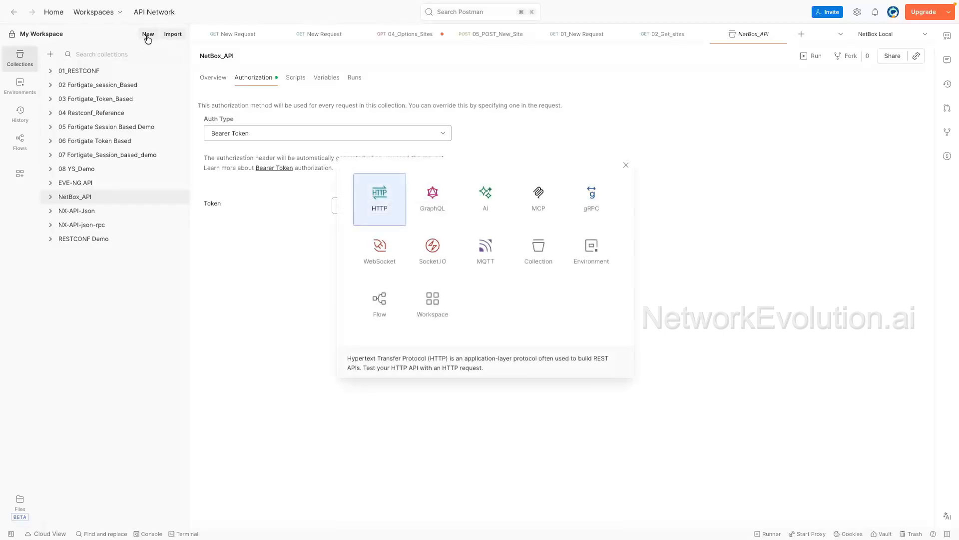
left_click(544, 254)
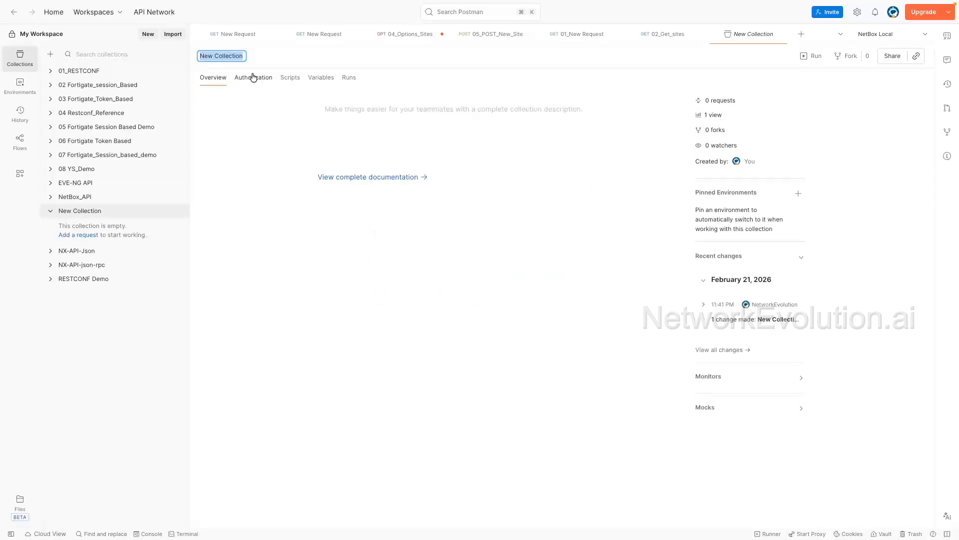
type("NetBox_API_Demo")
key("Return")
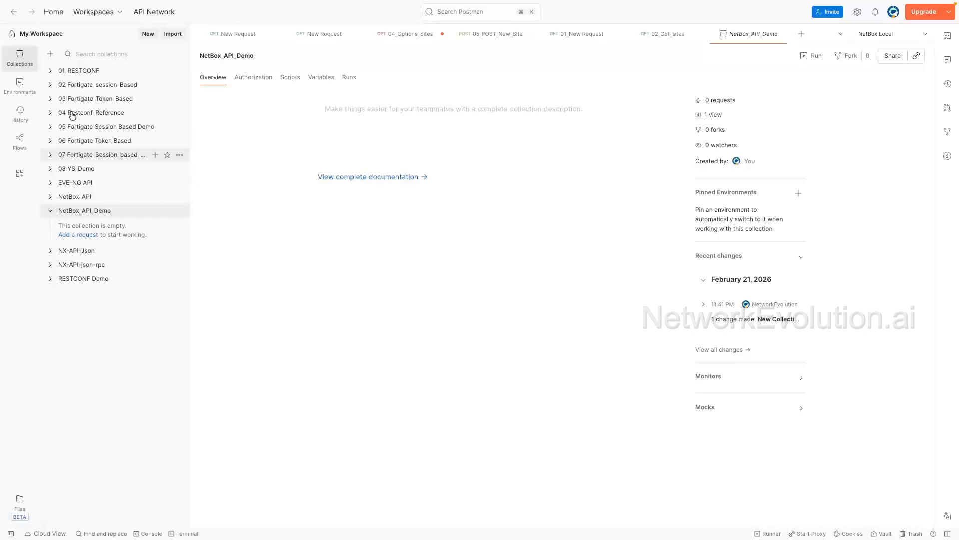
Step: Open the NetBox Local environment and examine its variables
left_click(8, 92)
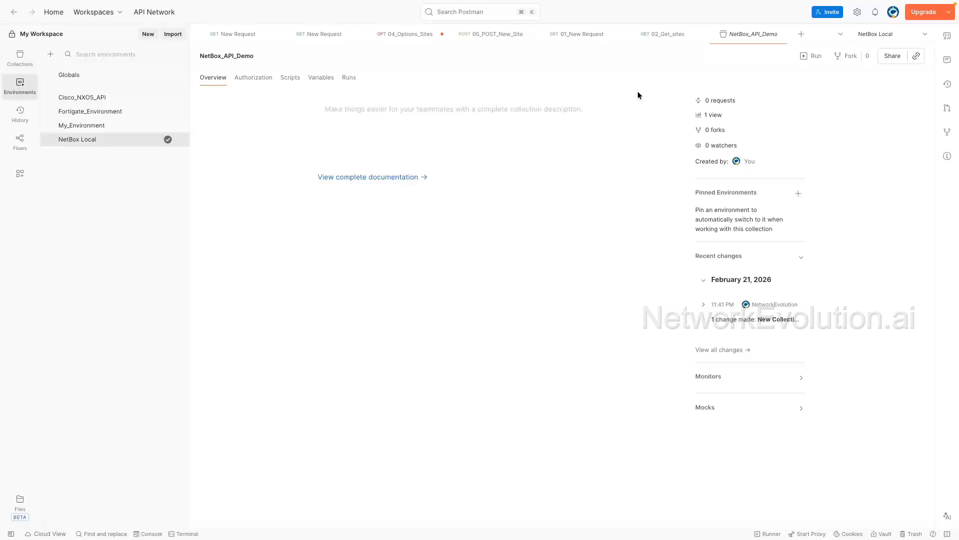
left_click(109, 140)
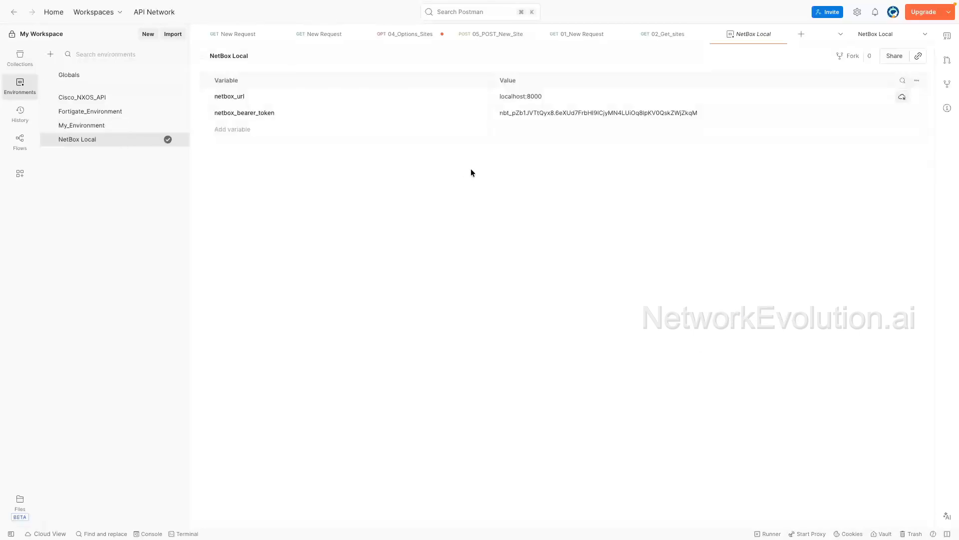
left_click(709, 112)
left_click_drag(480, 106, 348, 96)
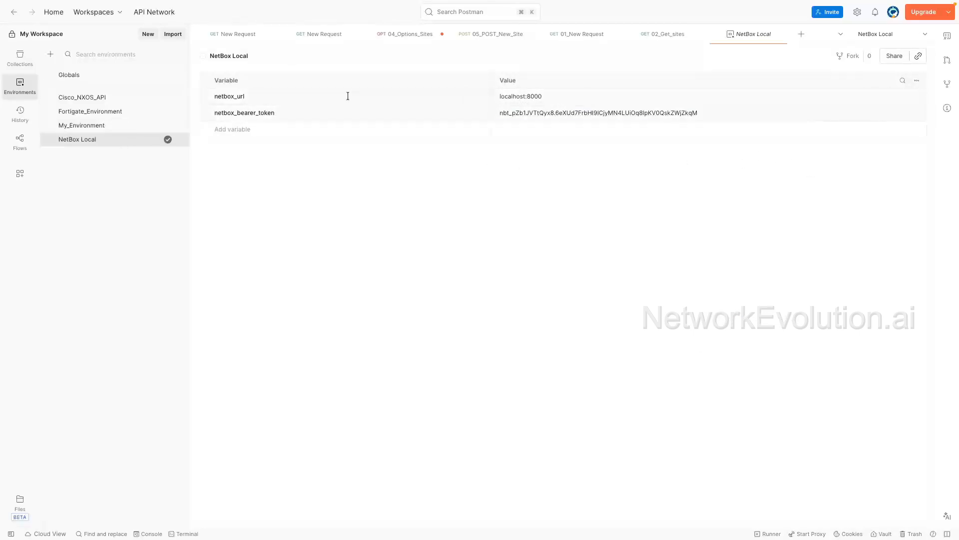
left_click(242, 95)
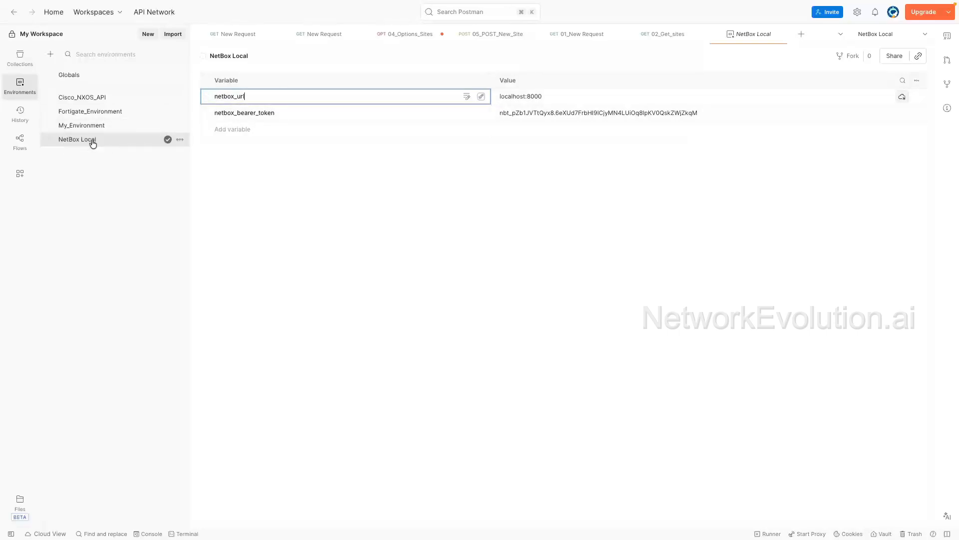
left_click(87, 167)
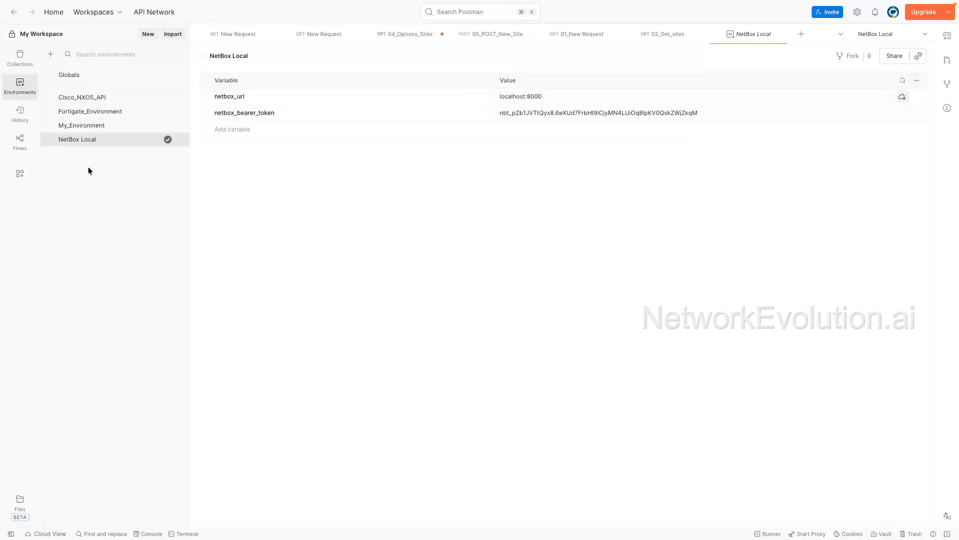
Step: Create a new environment named NetBox Local Demo
left_click(149, 35)
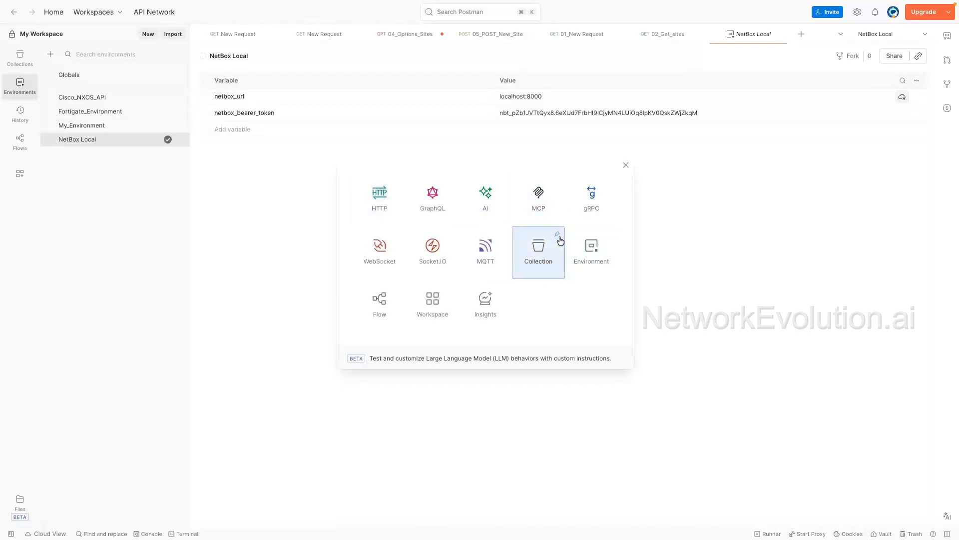
left_click(593, 247)
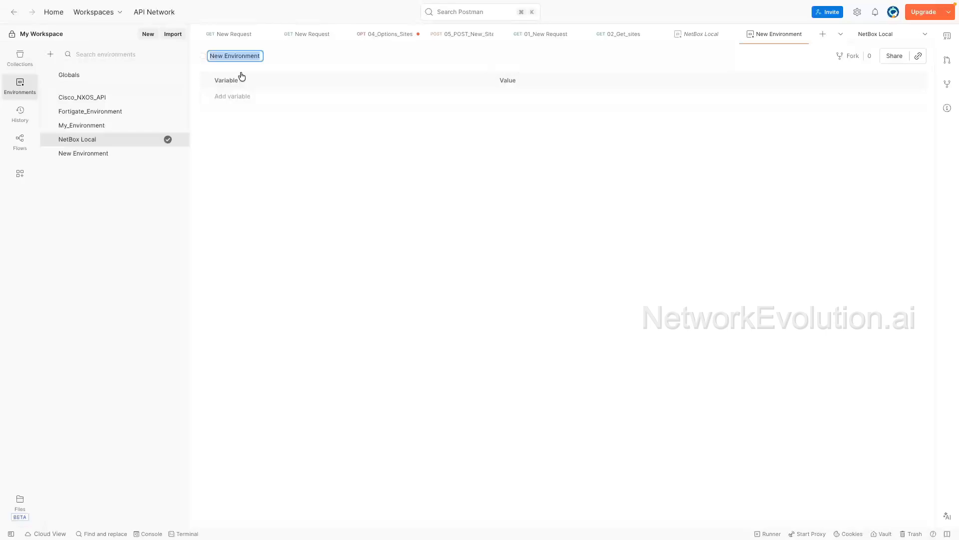
type("NetBox")
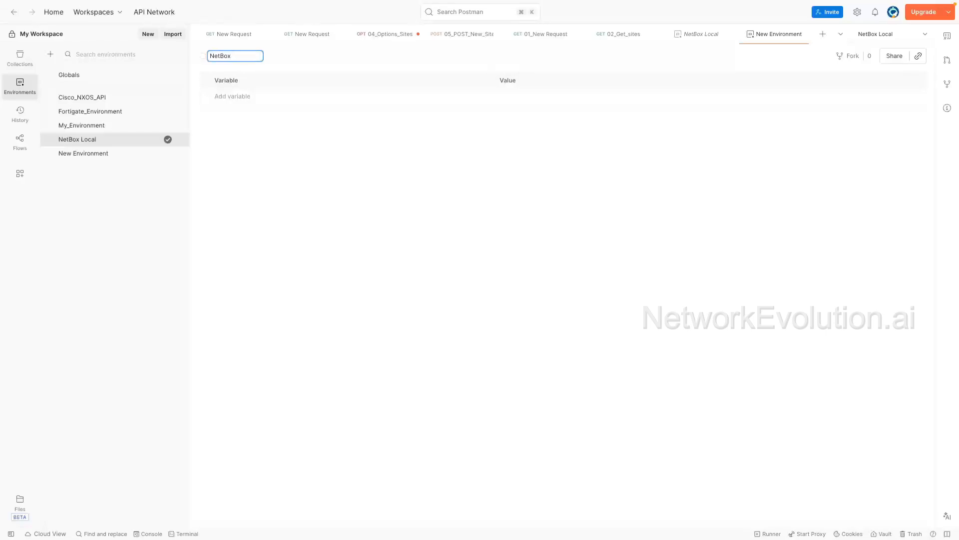
type(" Local Demo")
key("Return")
Step: Copy the netbox_url variable name from NetBox Local and add it to NetBox Local Demo with value localhost:8000
left_click(100, 144)
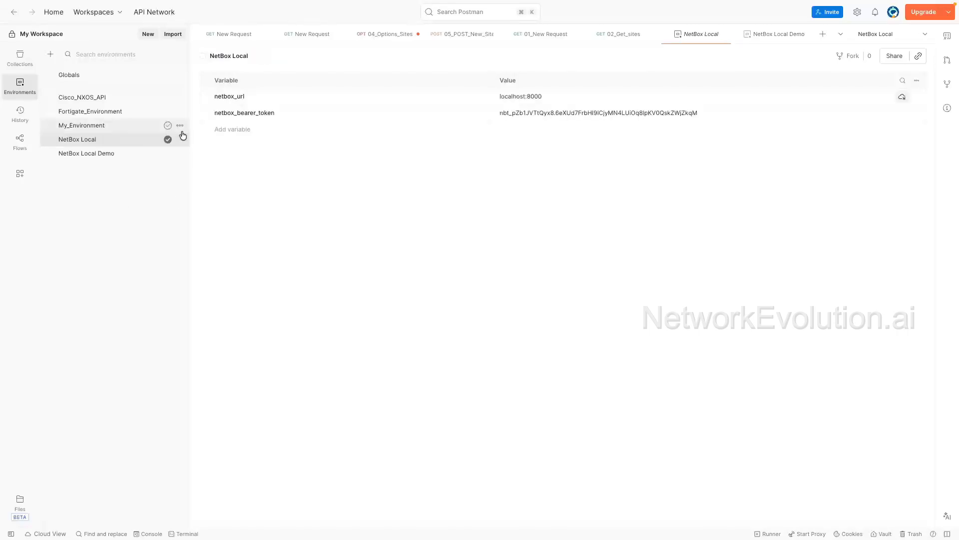
double_click(256, 95)
key("ctrl+c")
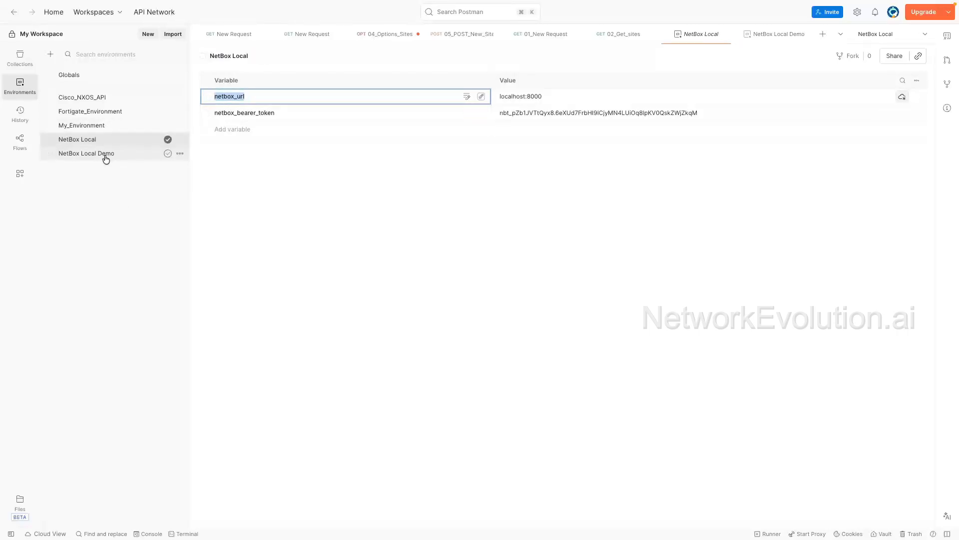
left_click(104, 155)
left_click(242, 95)
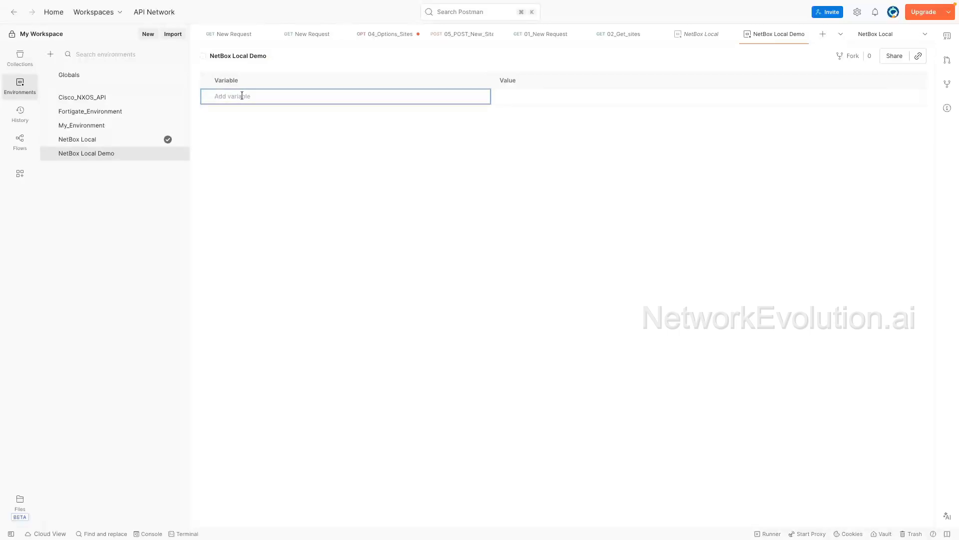
key("ctrl+v")
left_click(534, 99)
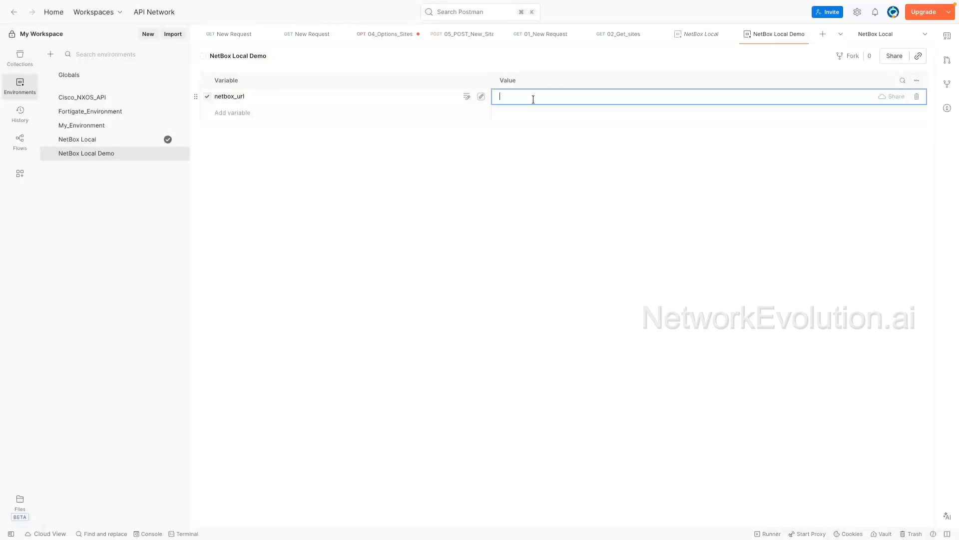
type("localhost:8000")
Step: Copy the netbox_bearer_token variable name from NetBox Local and add it as a new variable in NetBox Local Demo
left_click(101, 143)
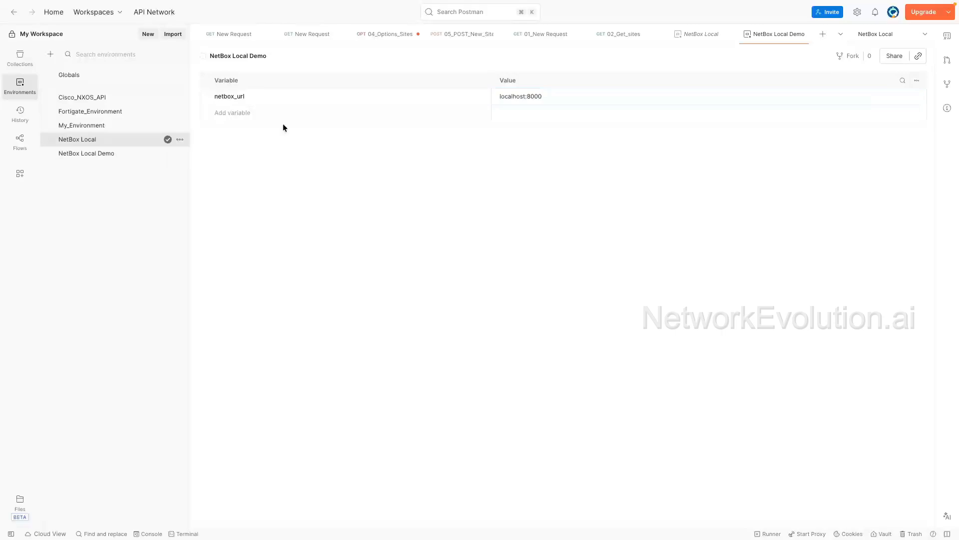
left_click(263, 113)
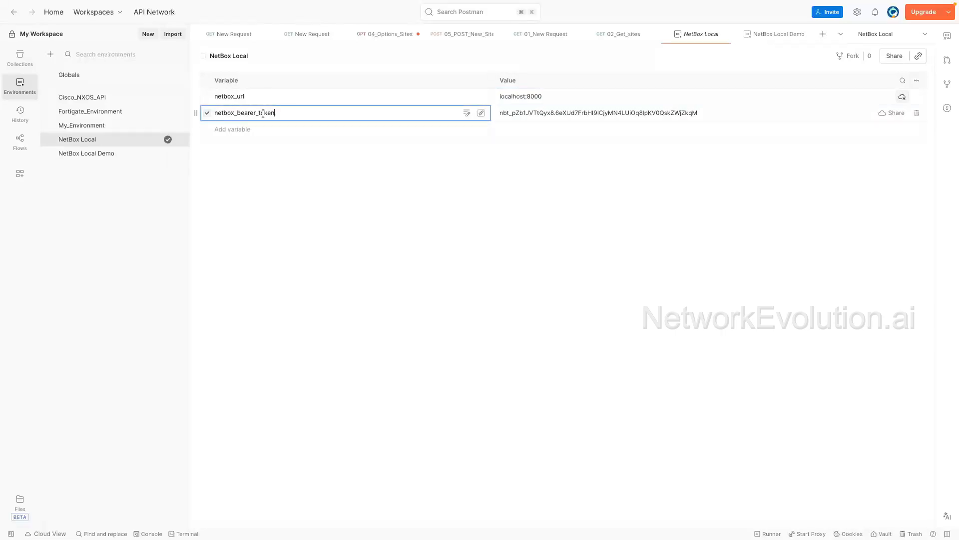
double_click(263, 113)
key("ctrl+c")
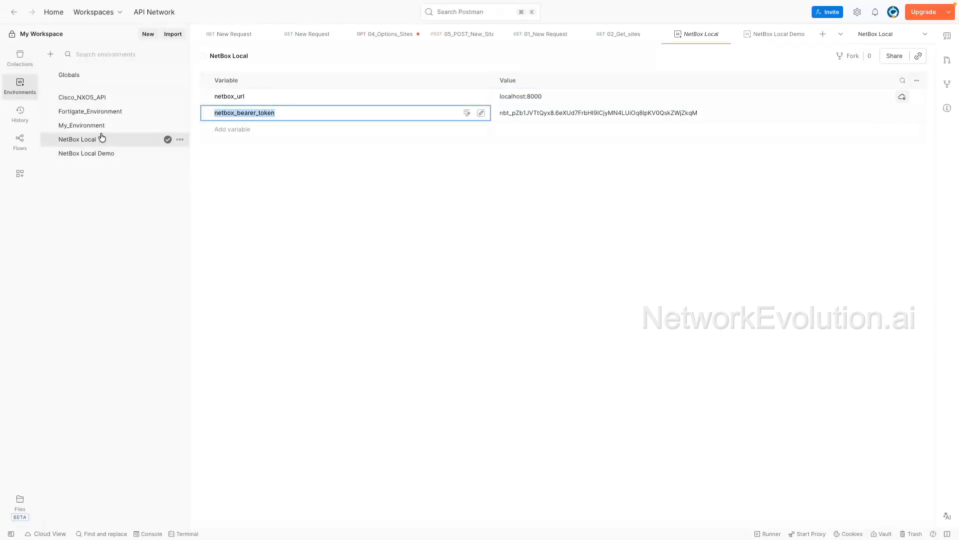
left_click(94, 153)
left_click(275, 114)
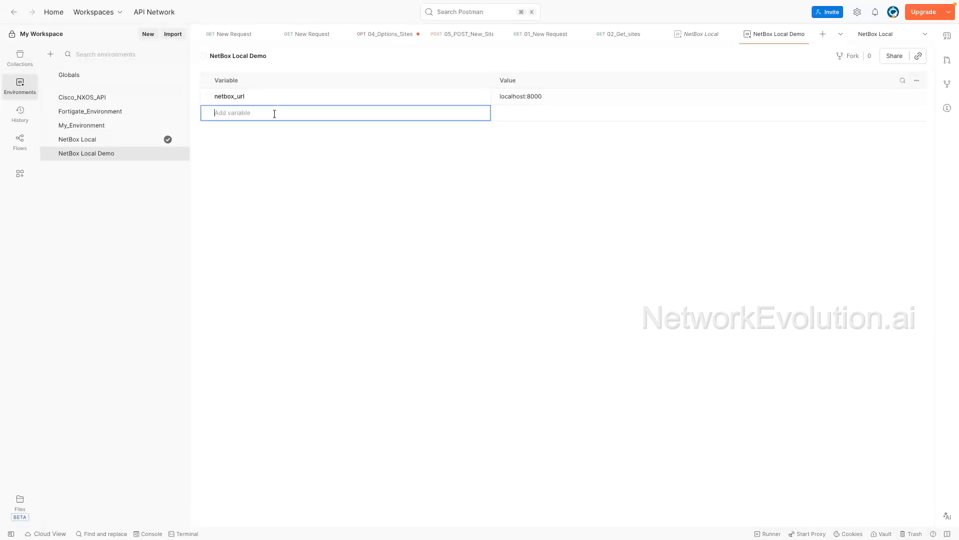
key("ctrl+v")
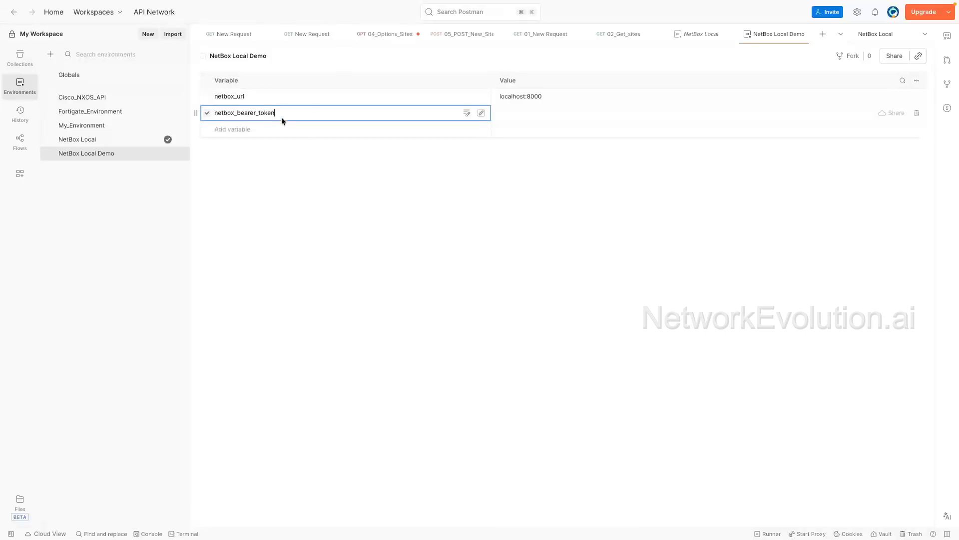
left_click(518, 112)
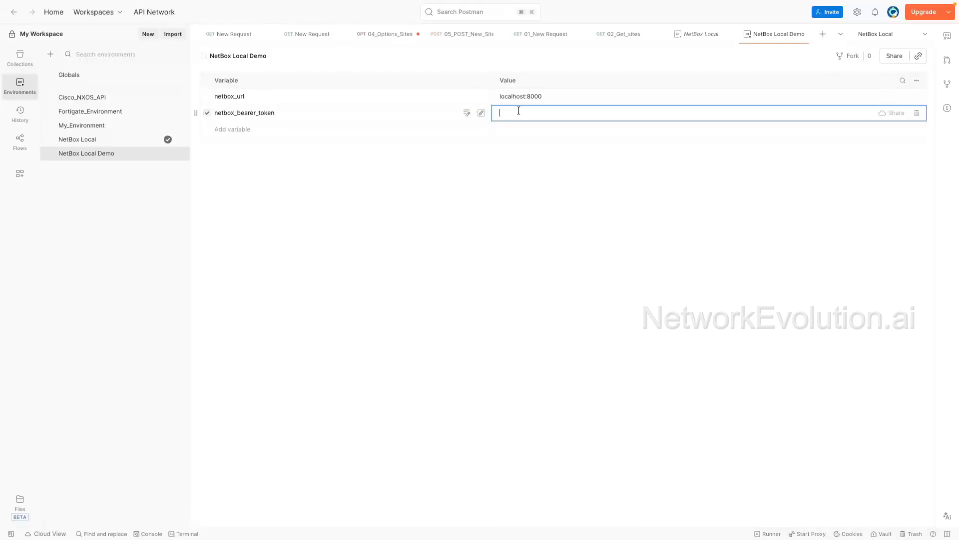
Step: Copy the local V2 API token from the .env file in VS Code and paste it as the bearer token's value
key("super+Tab")
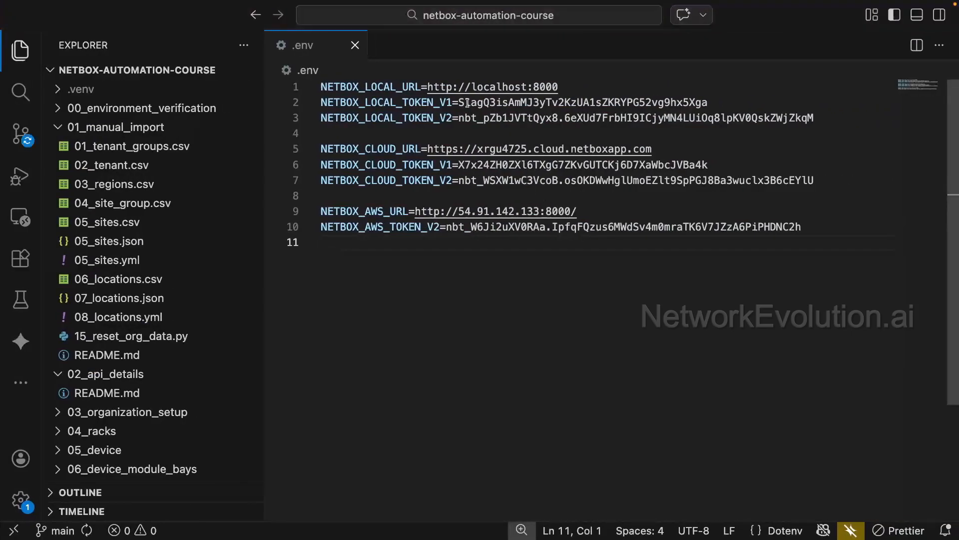
left_click(438, 119)
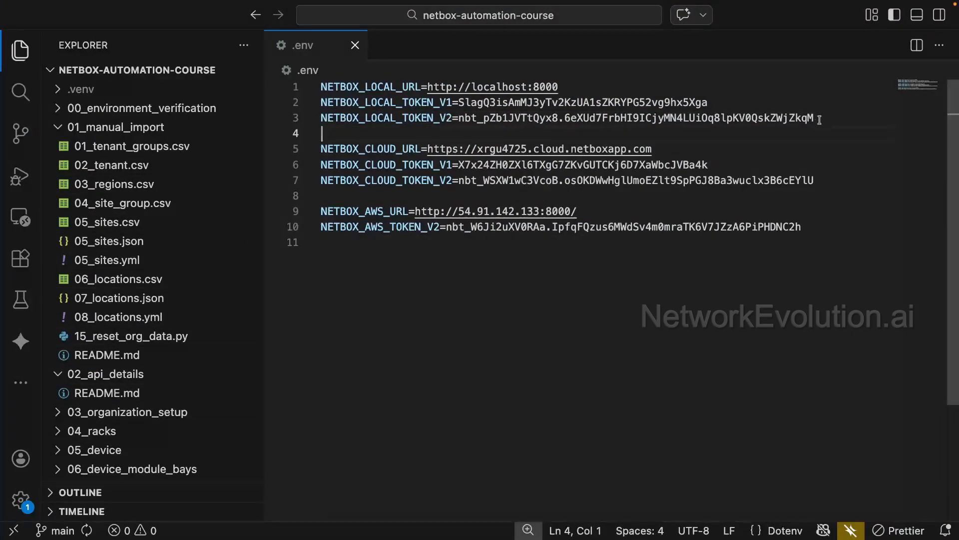
left_click_drag(816, 119, 460, 121)
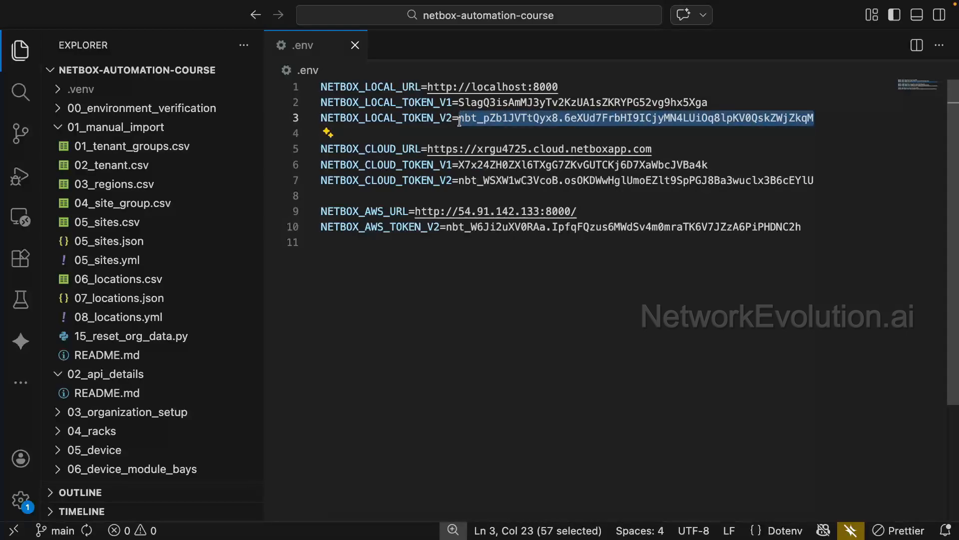
left_click(834, 111)
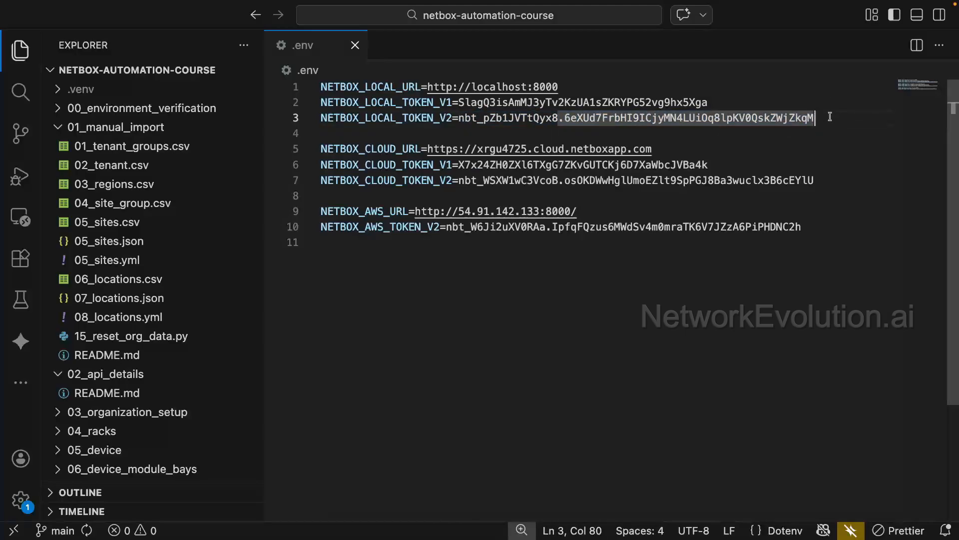
left_click_drag(831, 116, 270, 82)
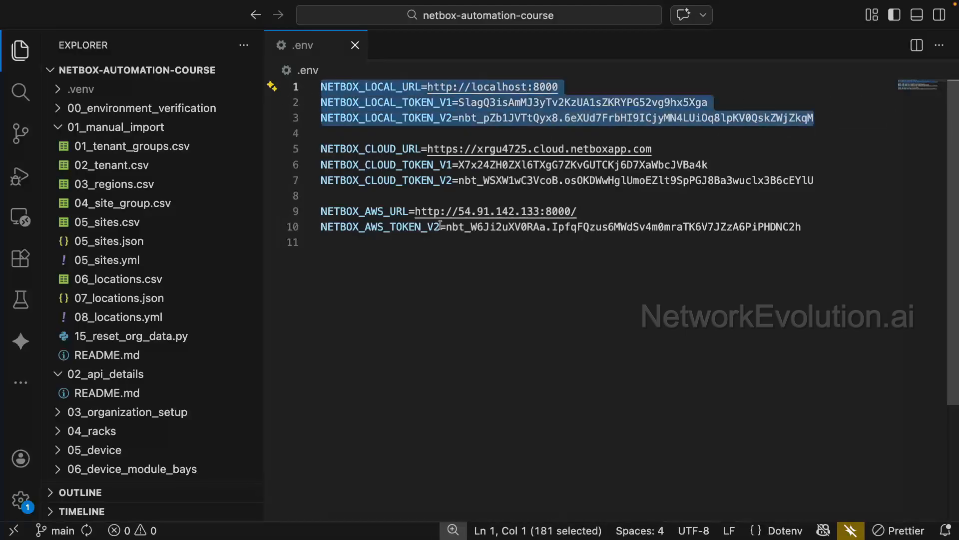
key("ctrl+Left")
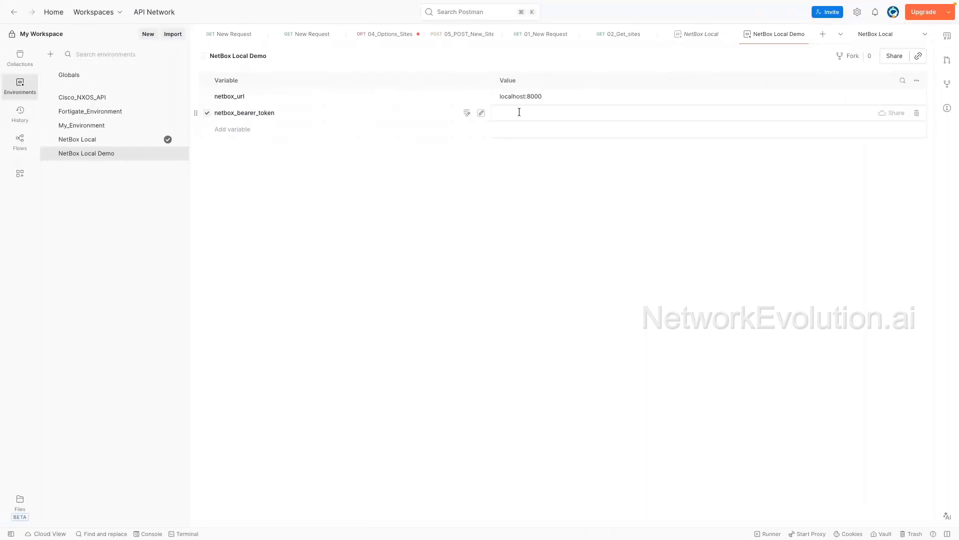
left_click(519, 112)
key("super+v")
left_click(651, 204)
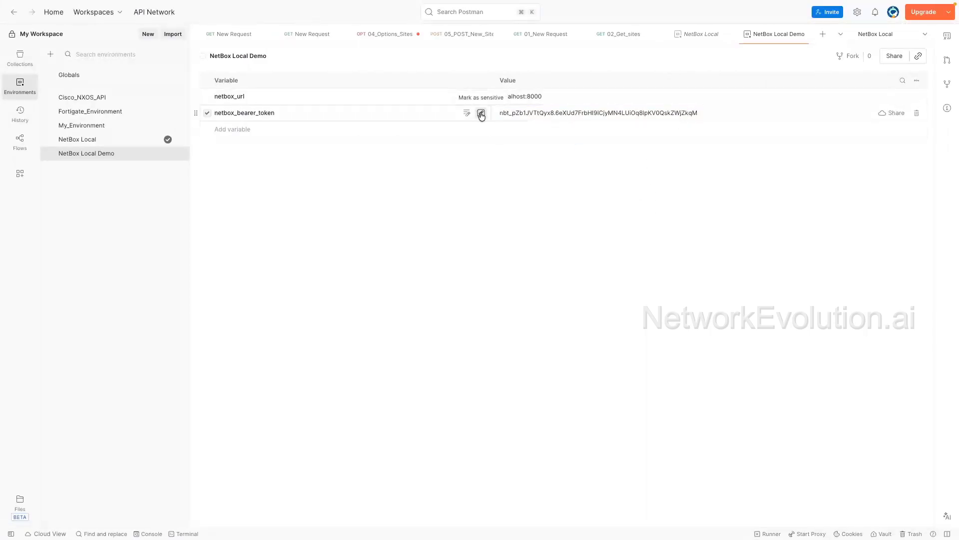
Step: Mark the netbox_bearer_token variable as sensitive and return to the collections list
left_click(481, 114)
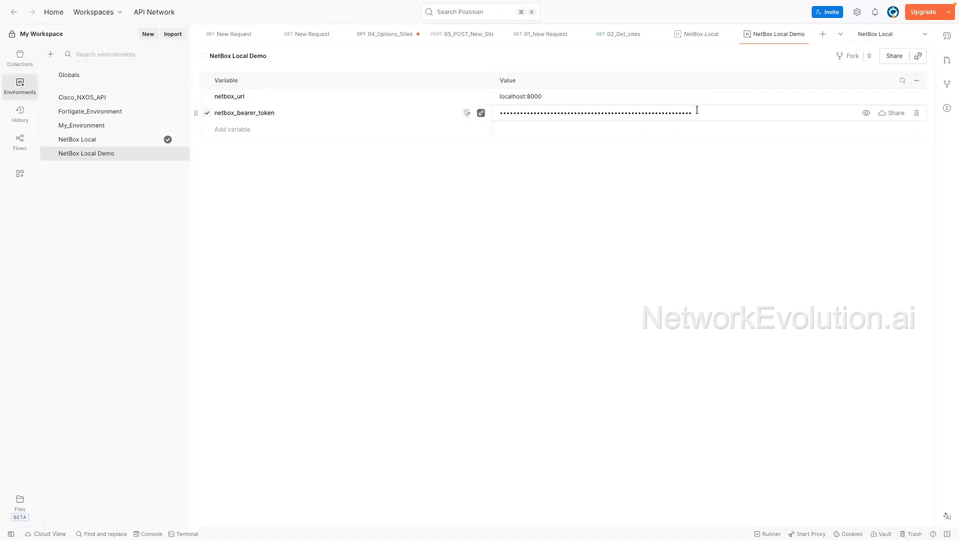
left_click_drag(697, 110, 463, 128)
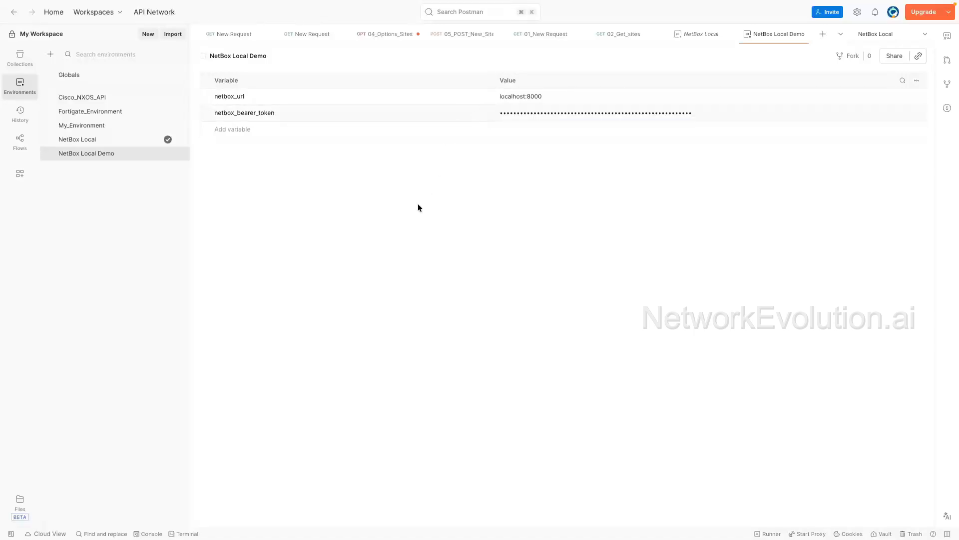
left_click(20, 57)
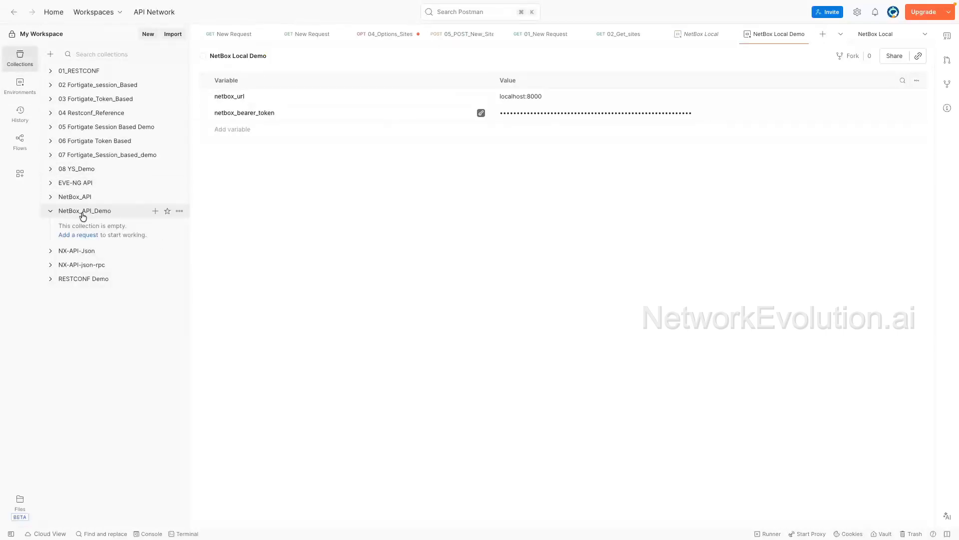
Step: Set the NetBox_API_Demo collection's authorization type to Bearer Token
left_click(98, 216)
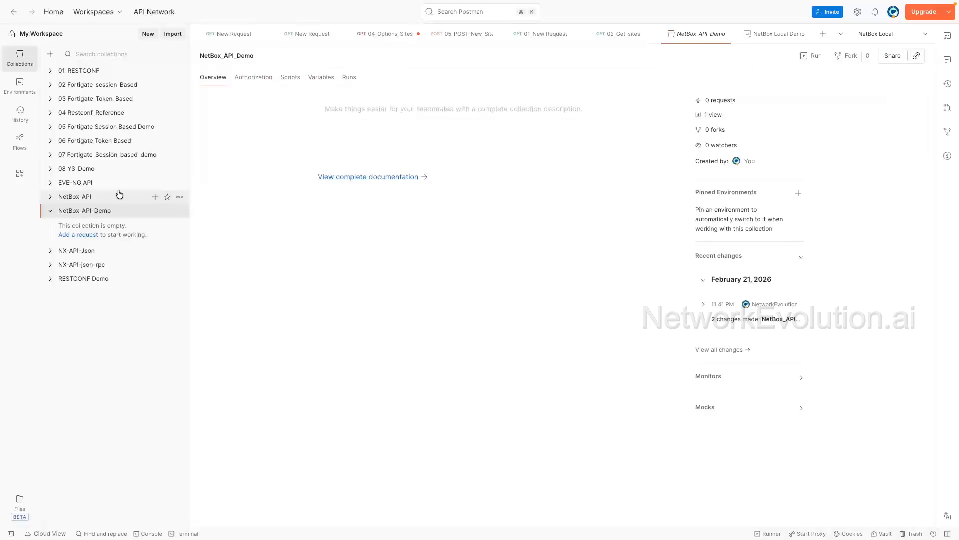
left_click(255, 78)
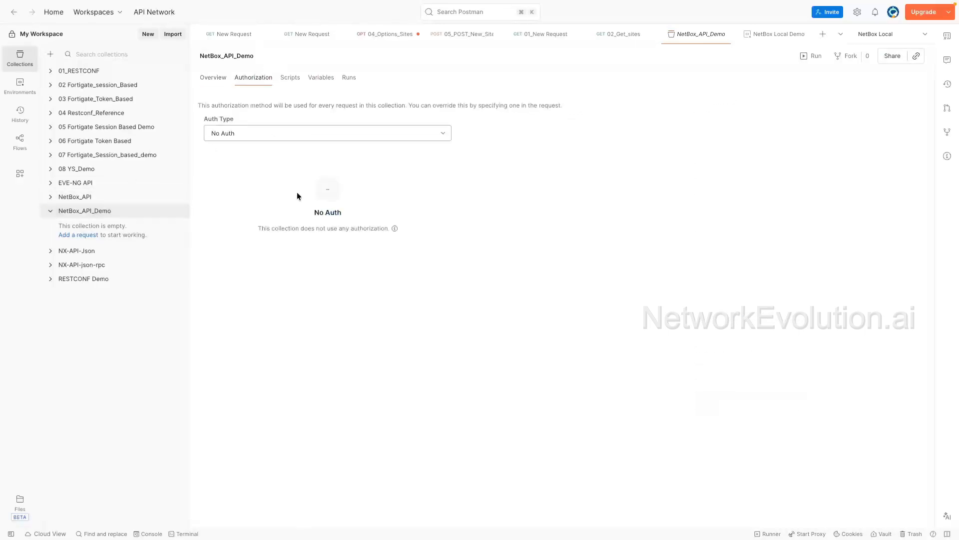
left_click(293, 134)
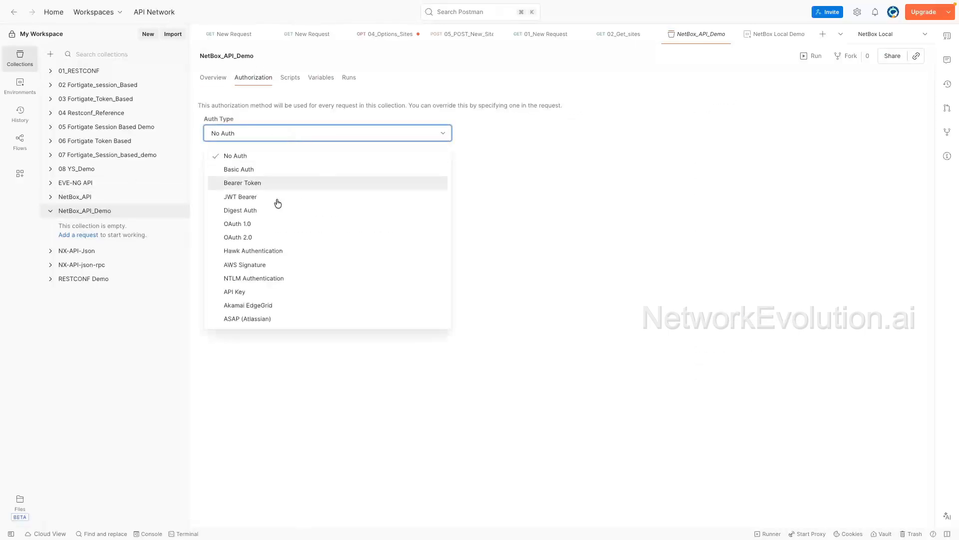
left_click(250, 184)
left_click(372, 203)
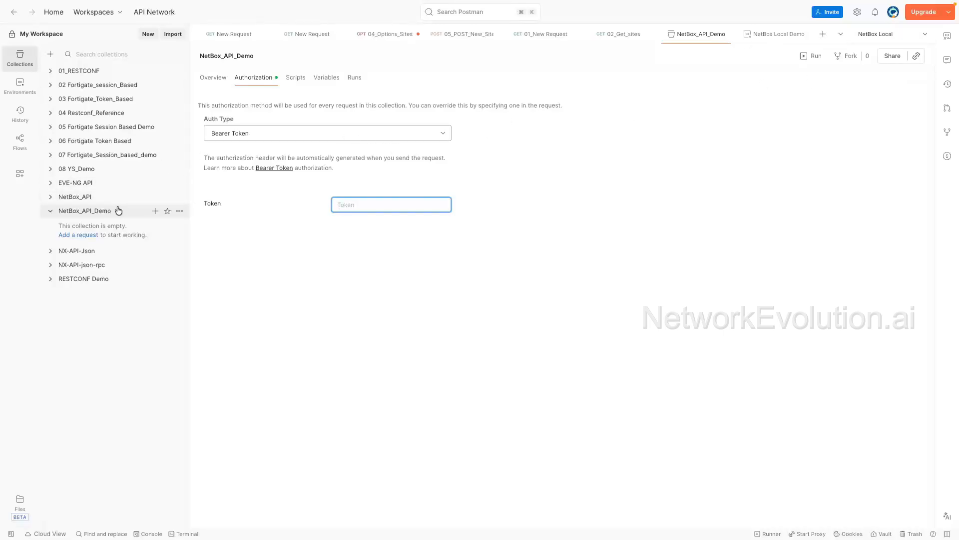
left_click(90, 211)
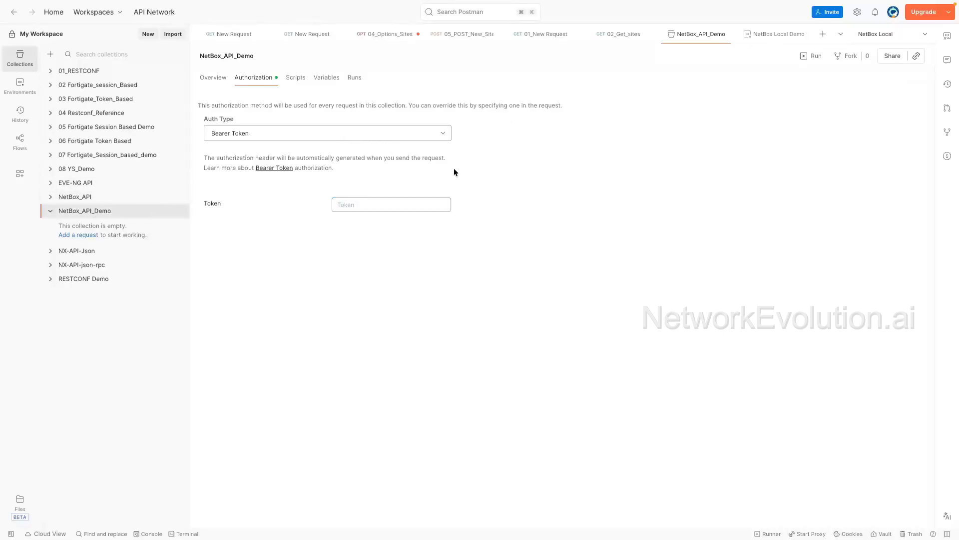
Step: Switch the active environment to NetBox Local Demo and set the collection's token to {{netbox_bearer_token}}
left_click(906, 36)
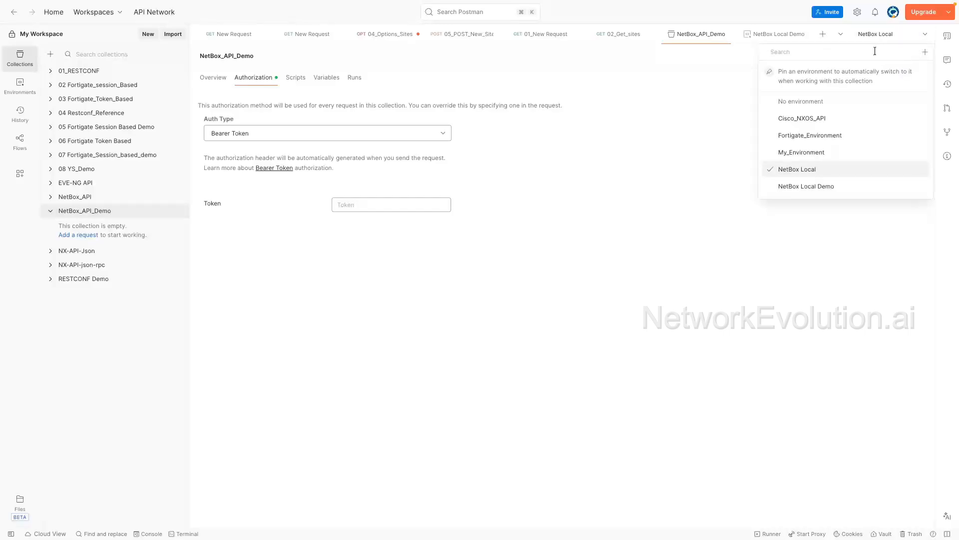
left_click(799, 187)
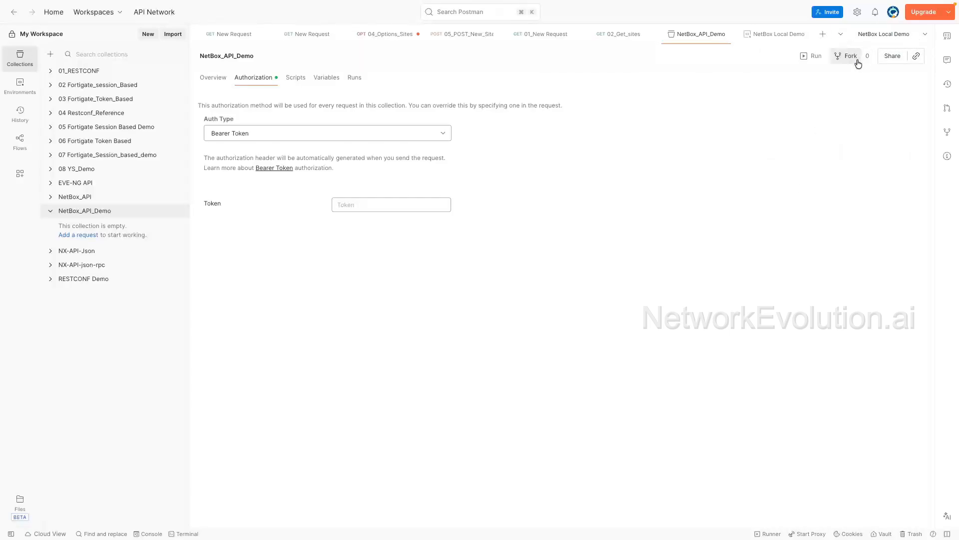
left_click(369, 203)
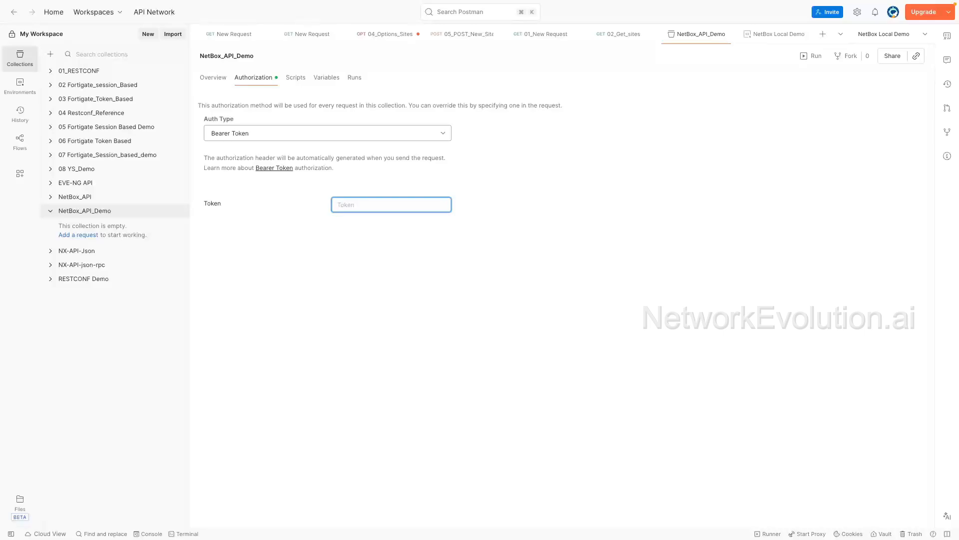
type("{{")
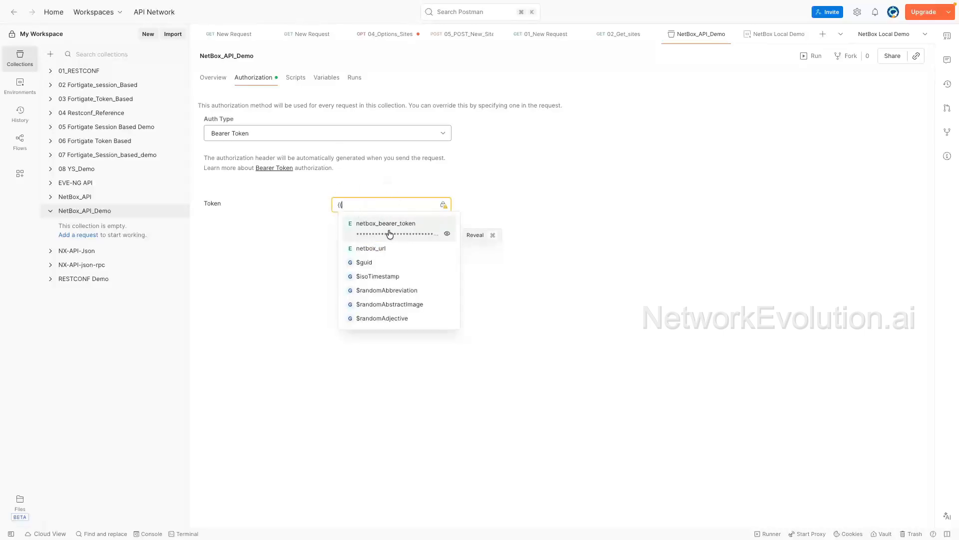
left_click(447, 235)
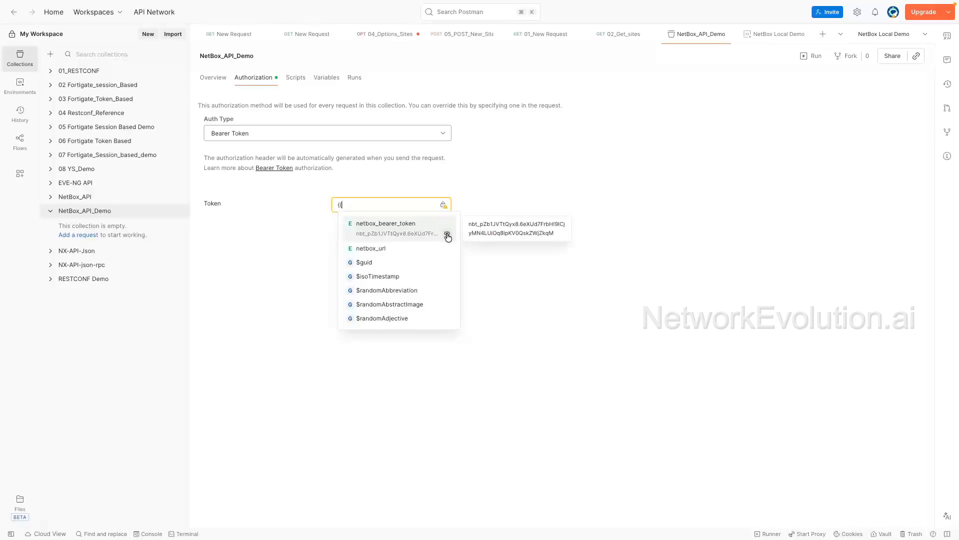
left_click(448, 235)
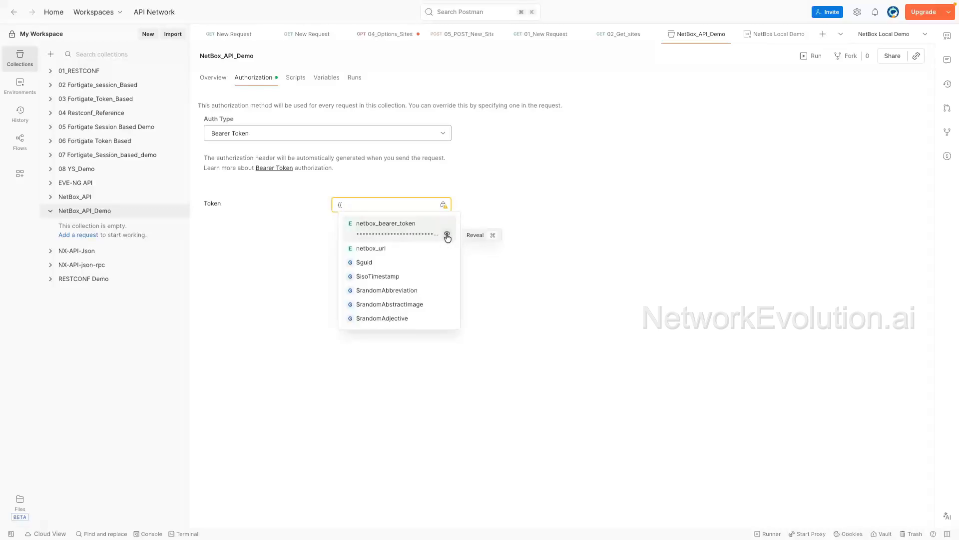
left_click(448, 236)
left_click(447, 236)
left_click(367, 230)
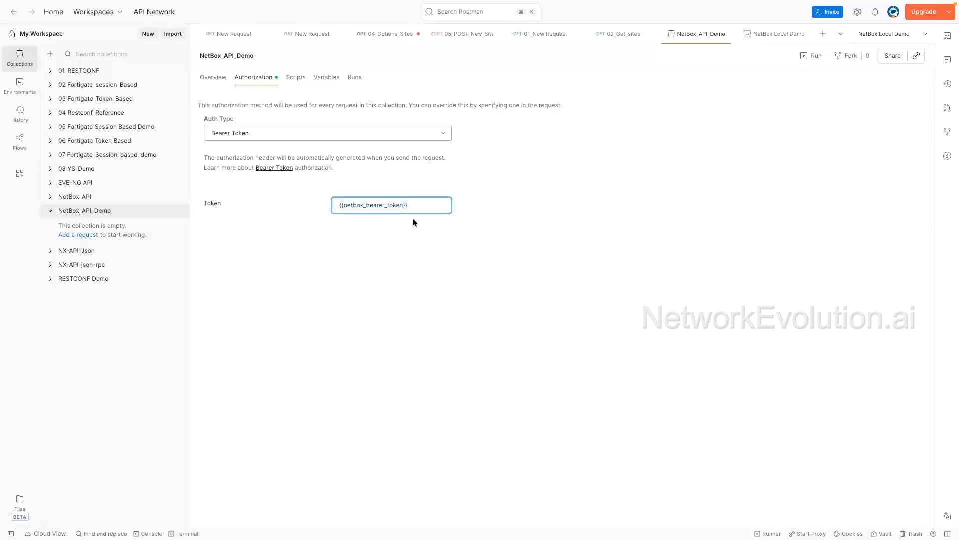
Step: Add a new request to NetBox_API_Demo with URL {{netbox_url}}/api/status, taking the status path from NetBox's browsable API
left_click(73, 235)
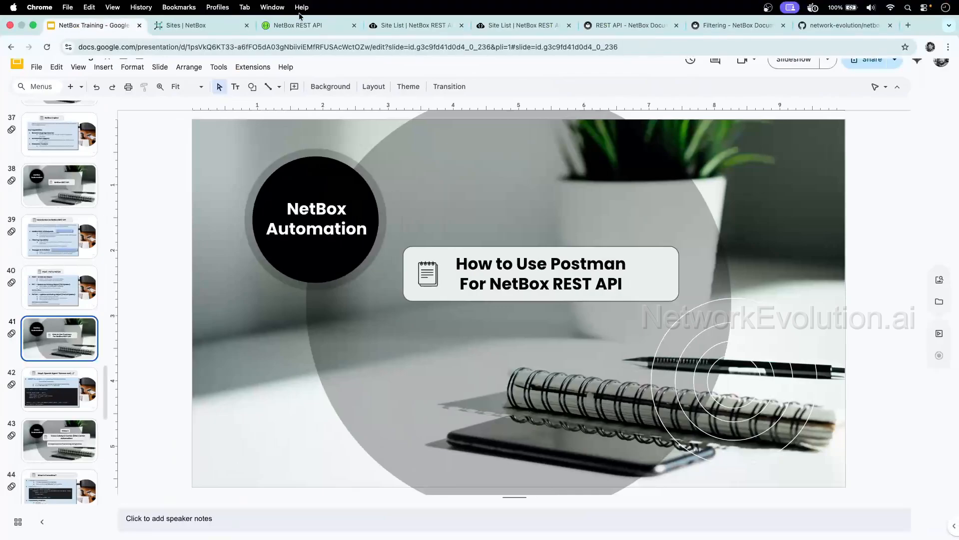
left_click(406, 26)
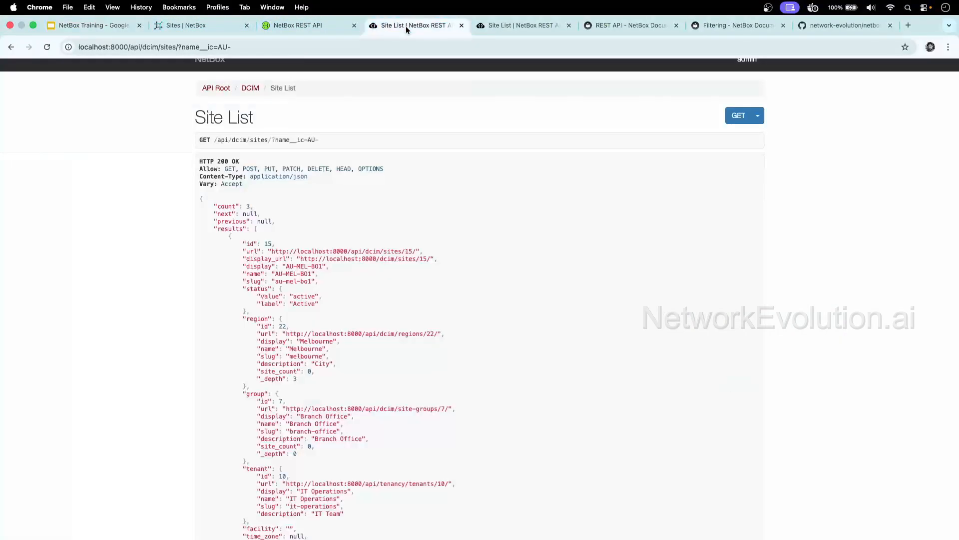
left_click(218, 88)
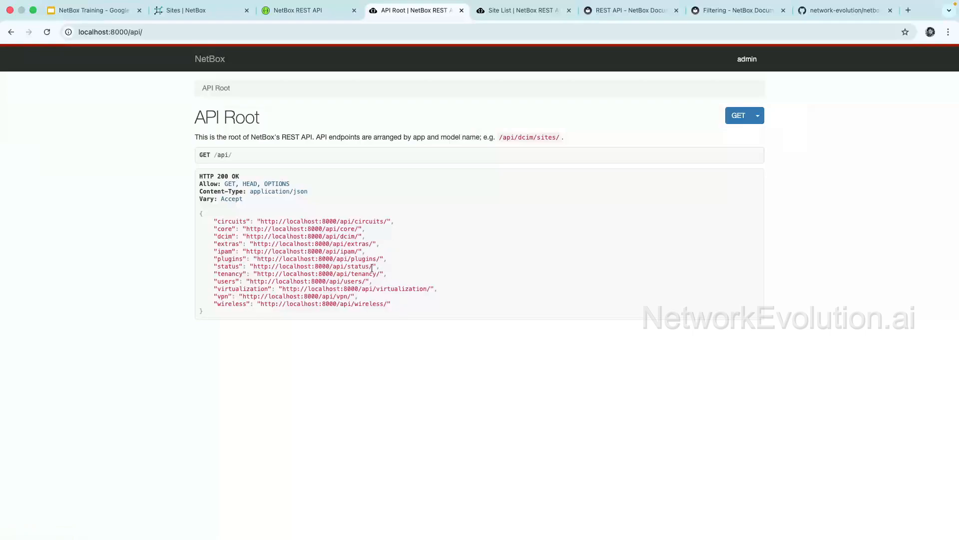
left_click_drag(372, 268, 315, 269)
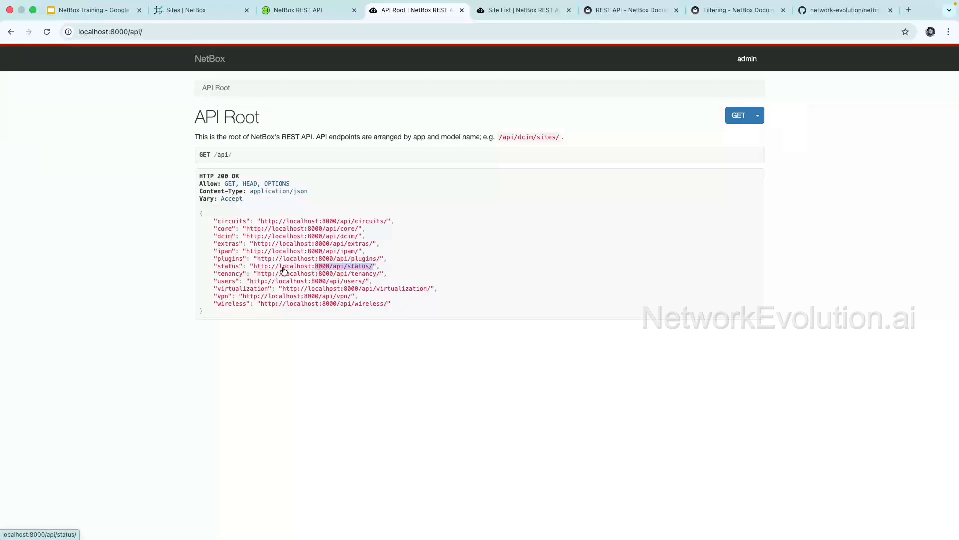
left_click(283, 271)
left_click(177, 33)
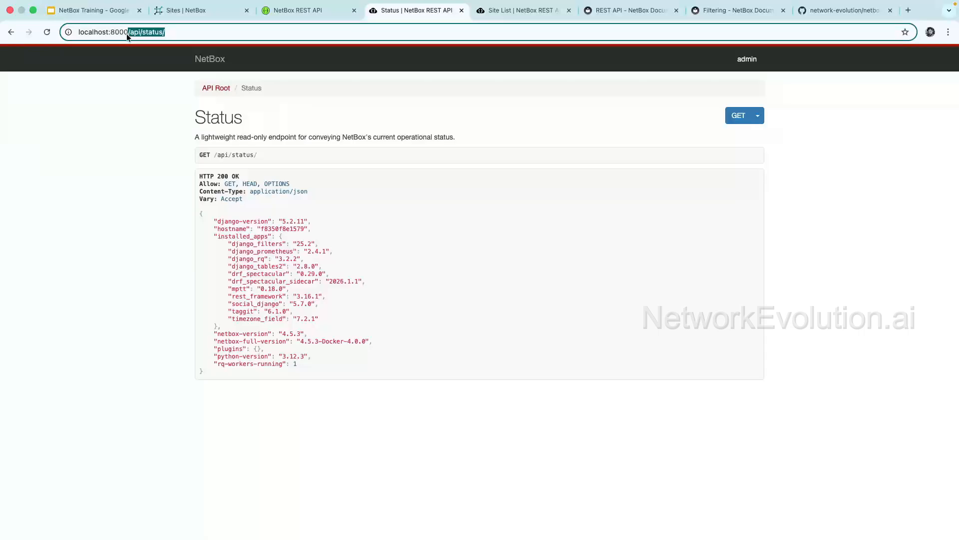
key("ctrl+Left")
key("ctrl+Left")
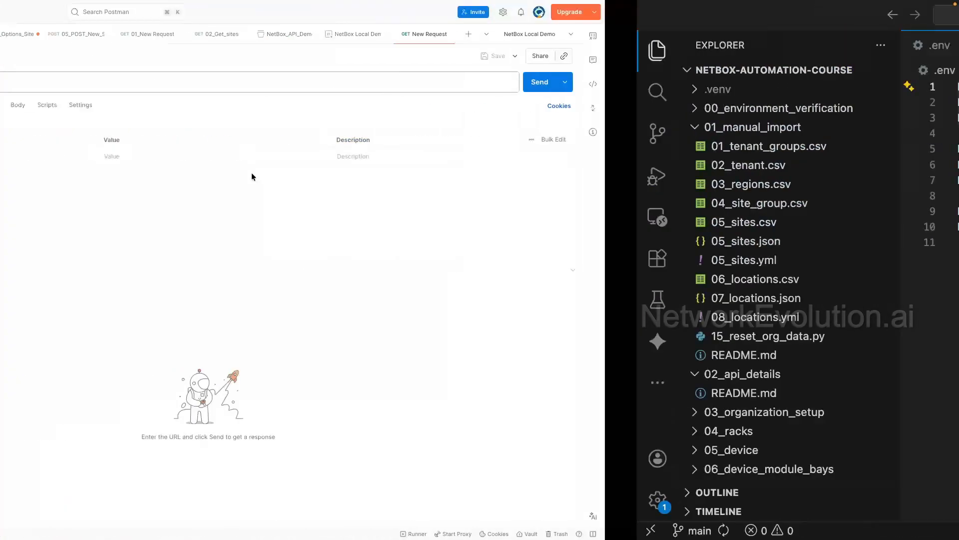
left_click(319, 80)
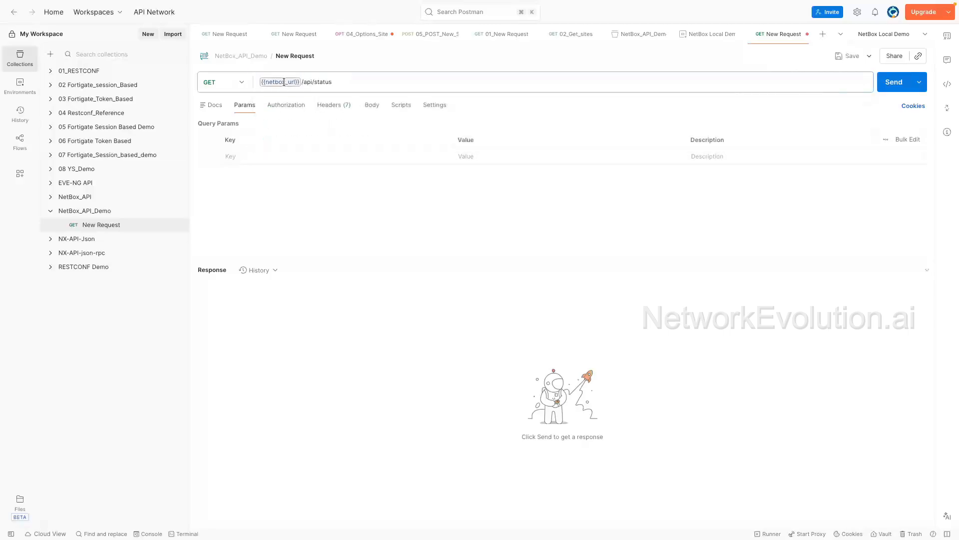
Step: Rename the new request as 01_get_status
mouse_move(284, 81)
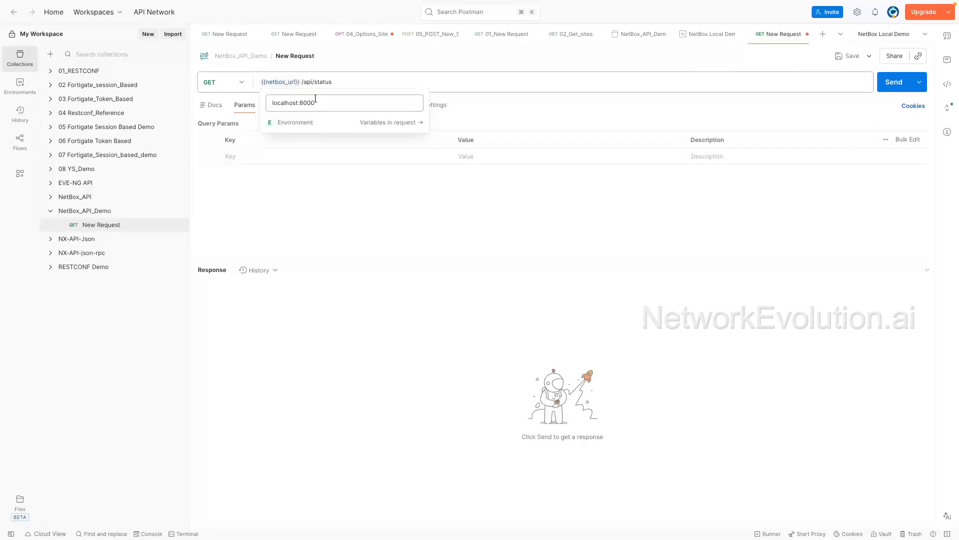
left_click_drag(344, 83, 303, 210)
left_click(296, 56)
type("01")
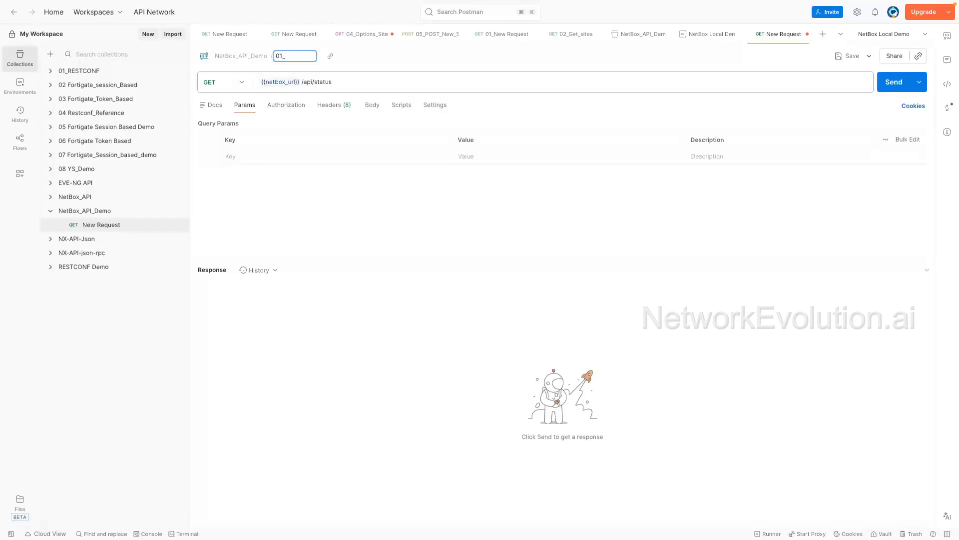
type("_get_status")
key("Return")
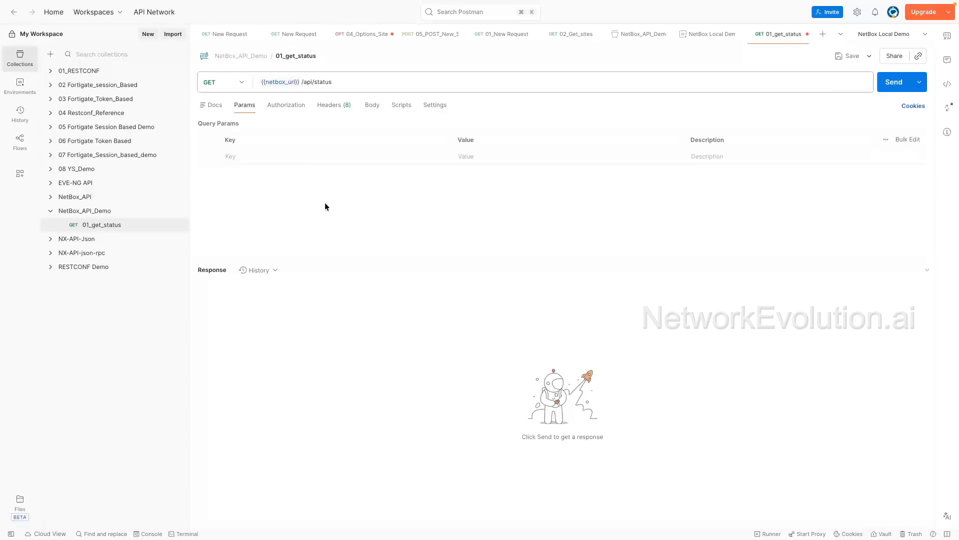
Step: Send the 01_get_status request with its inherited bearer token and select the JSON response
left_click(293, 109)
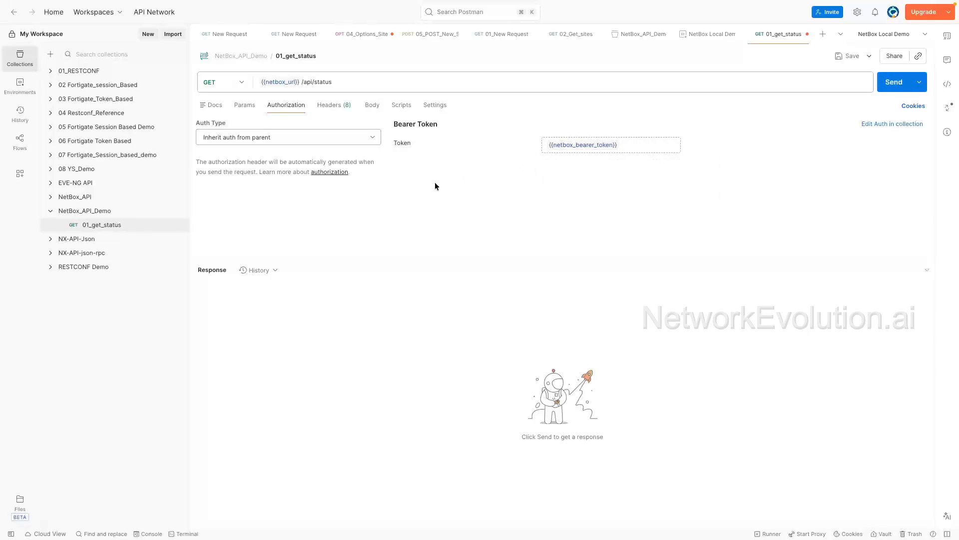
left_click(892, 82)
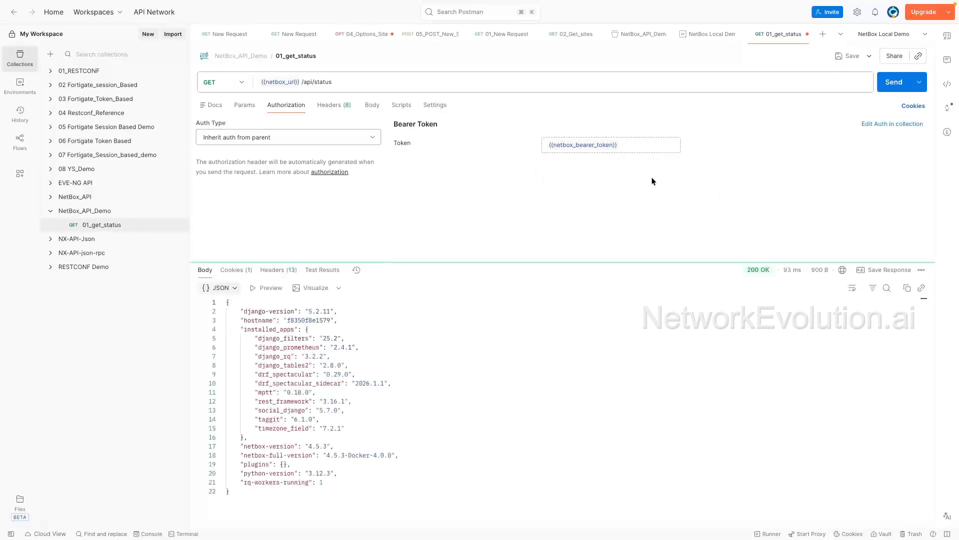
left_click_drag(231, 492, 227, 302)
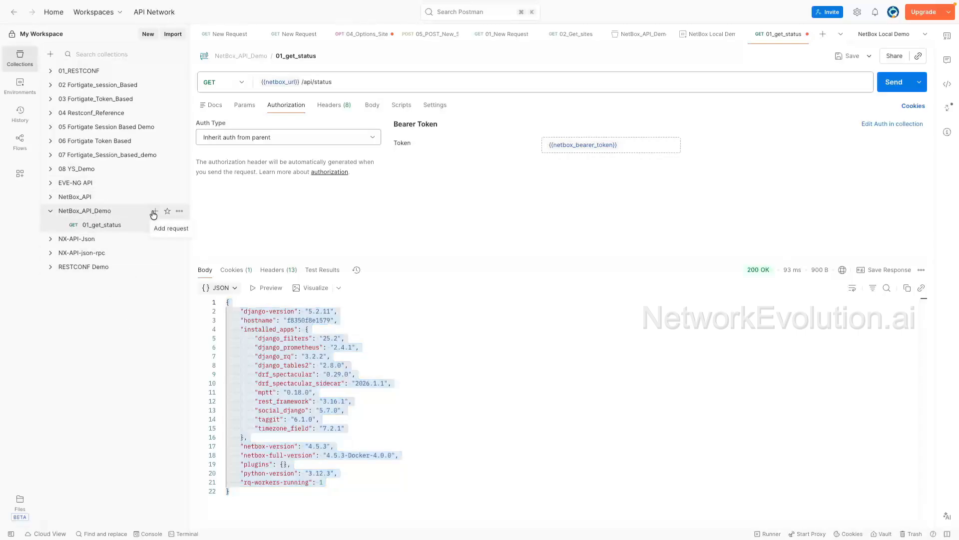
Step: Add another request to NetBox_API_Demo named 02_get_sites
left_click(154, 211)
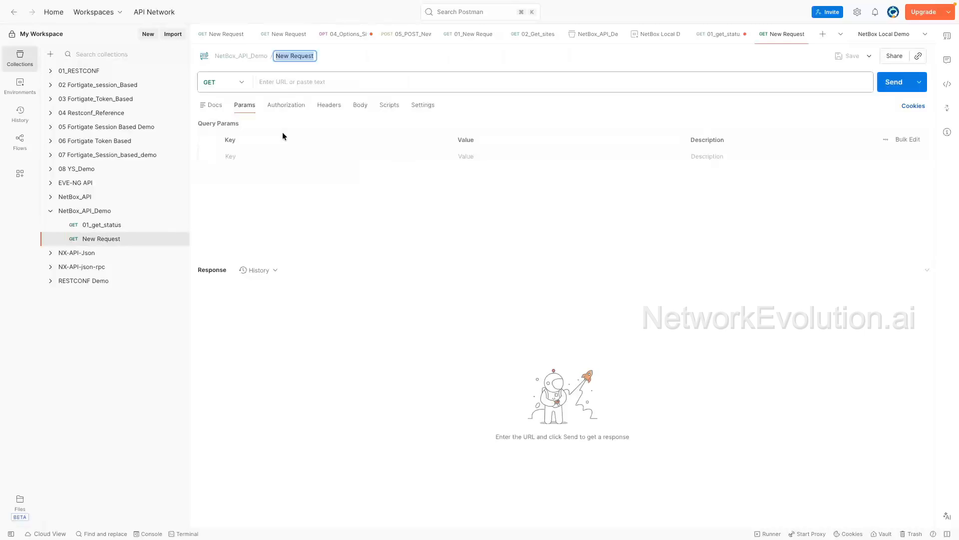
type("02_get_s")
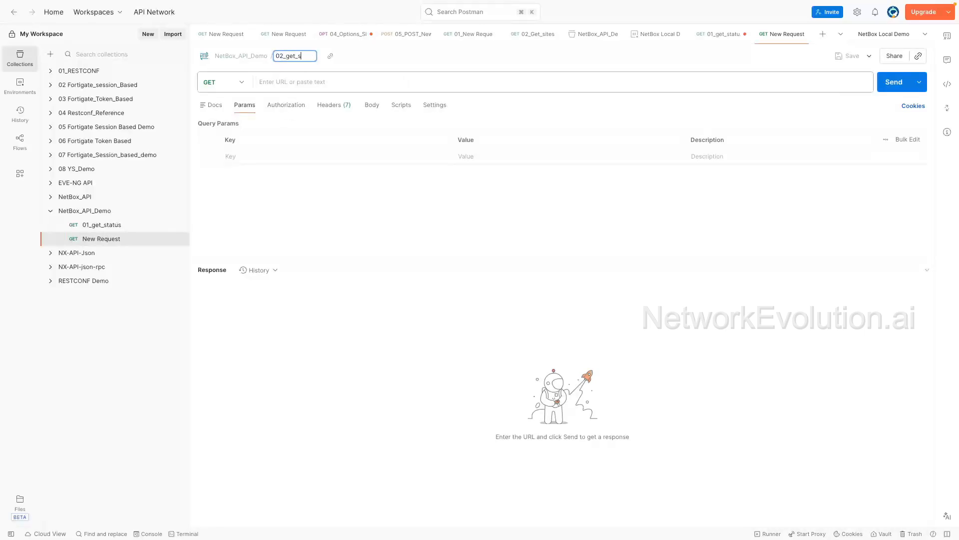
type("ites")
key("Return")
Step: Set the 02_get_sites URL to {{netbox_url}}/api/dcim/sites/ and its authorization to Inherit auth from parent
left_click(288, 82)
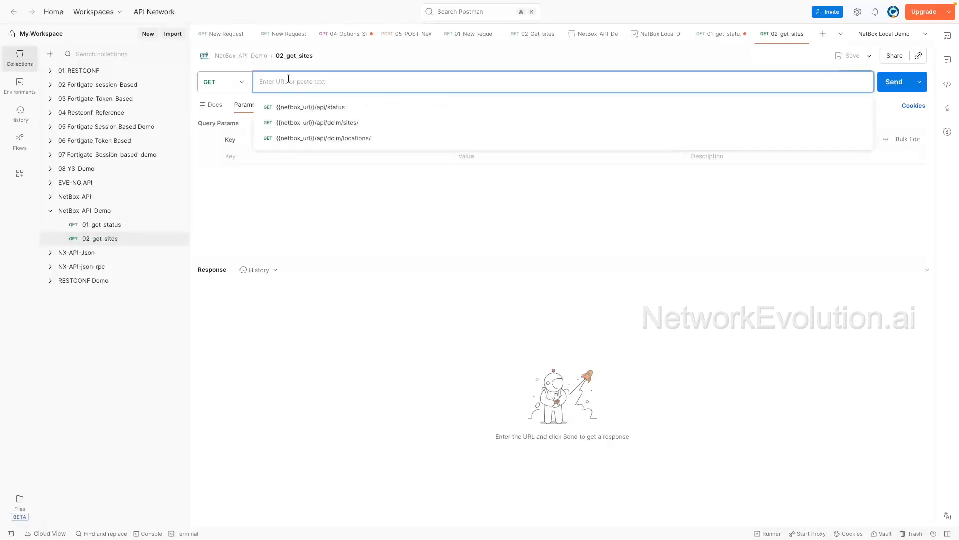
left_click(312, 124)
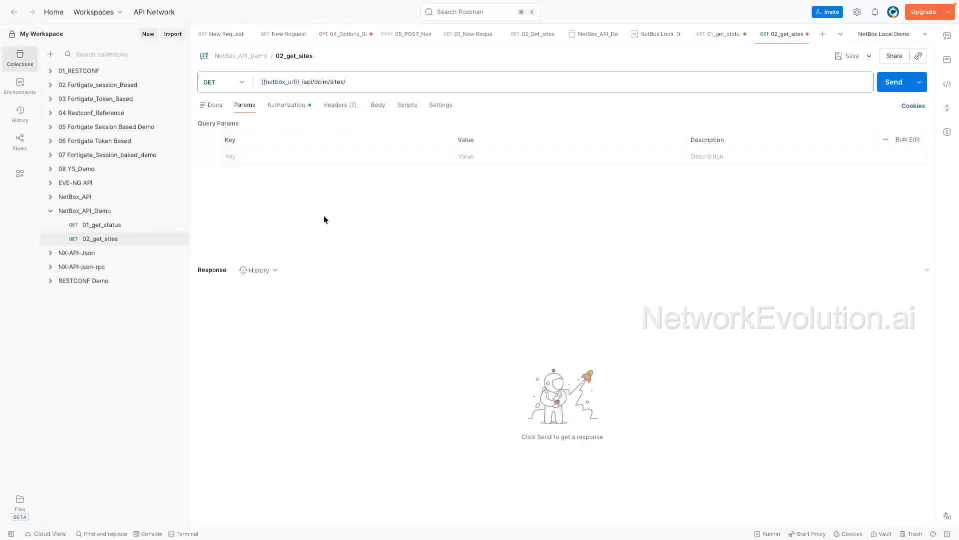
left_click(278, 104)
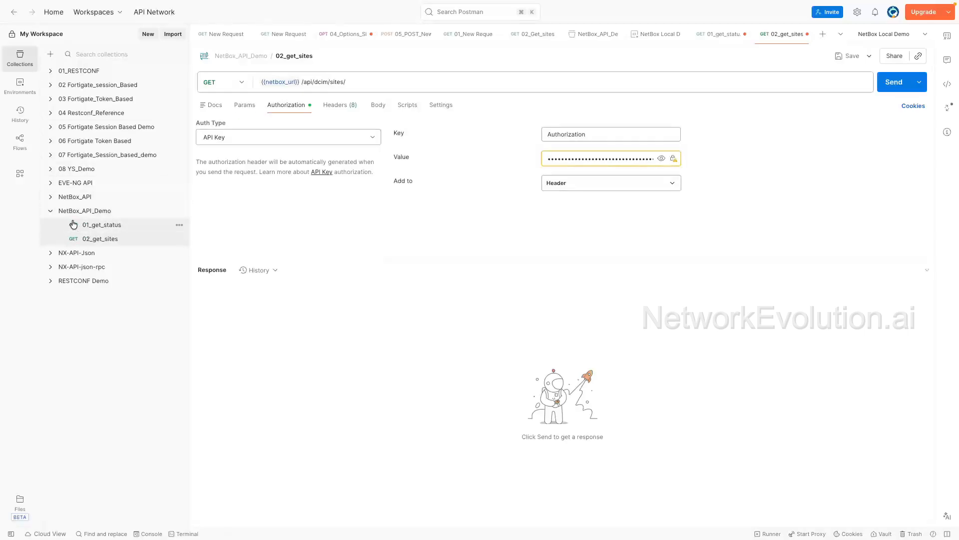
left_click(356, 138)
left_click(306, 159)
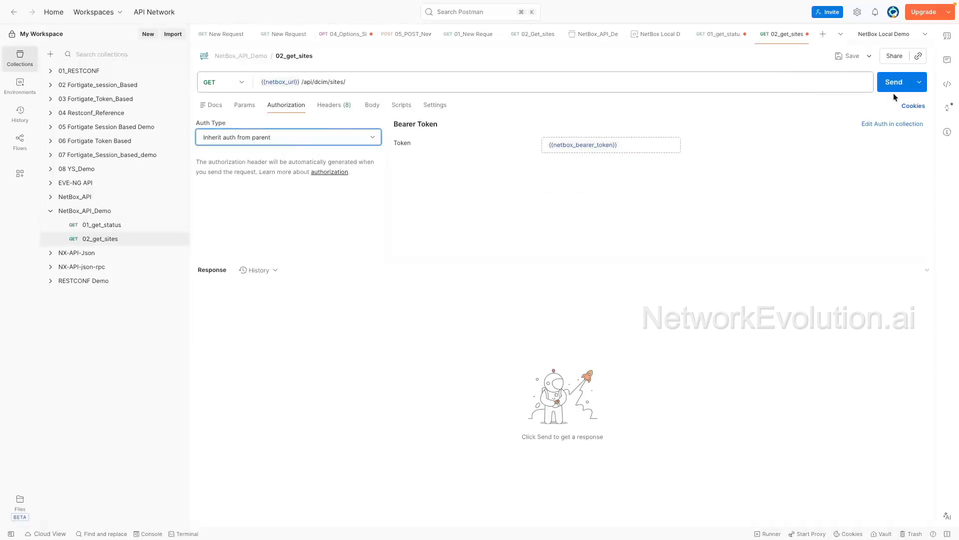
Step: Save and send the 02_get_sites request, then scroll through the returned sites
left_click(850, 56)
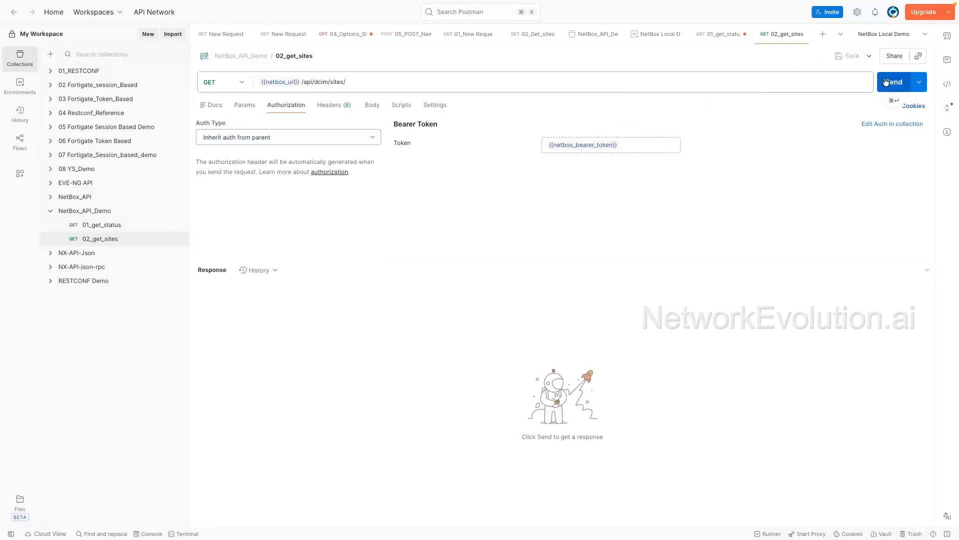
left_click(886, 81)
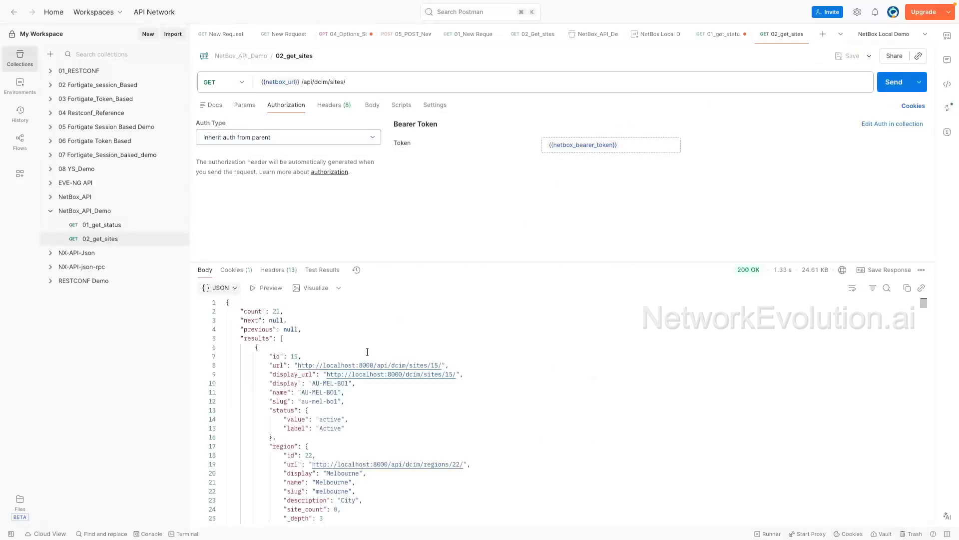
scroll(350, 369, "down", 20)
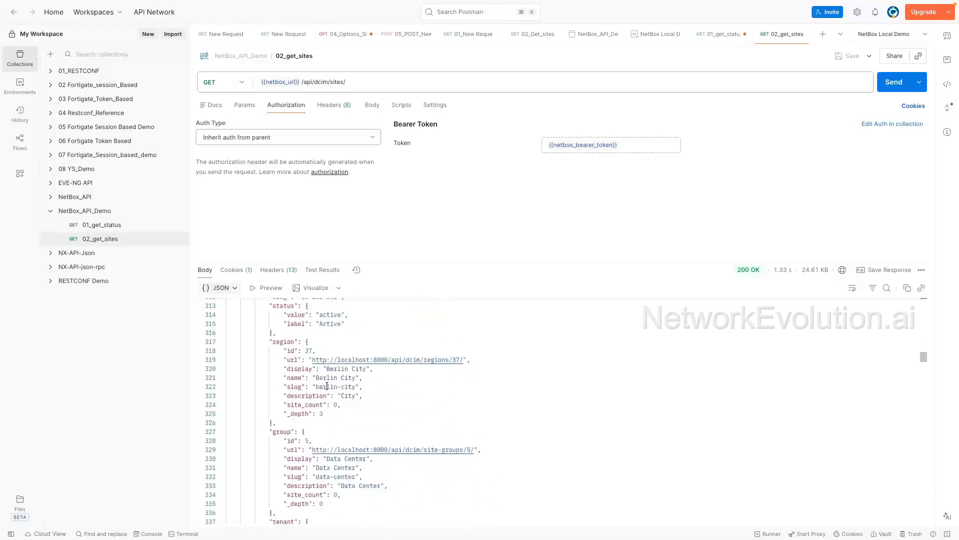
scroll(327, 386, "up", 20)
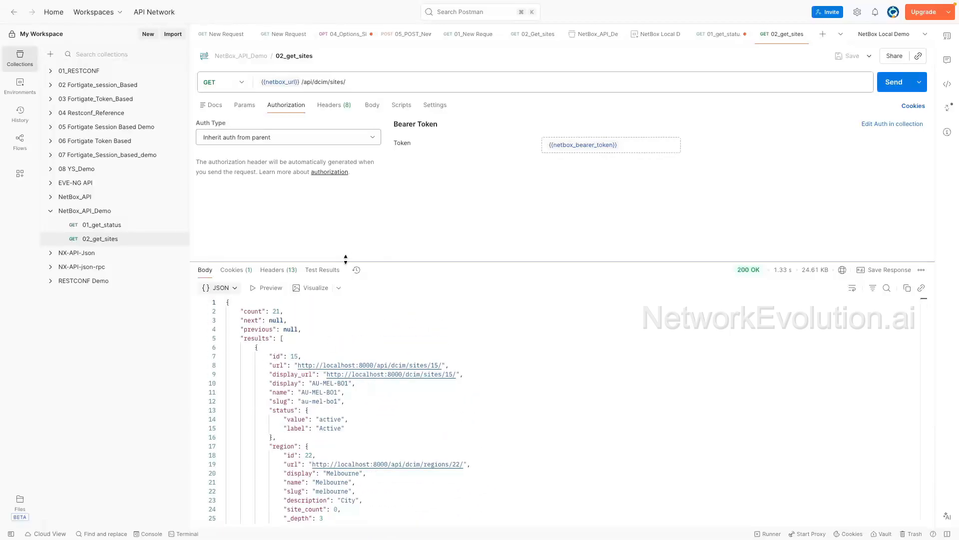
Step: Switch the sites response body to Preview, expand the results list, and inspect the response status and size details
left_click_drag(346, 259, 350, 230)
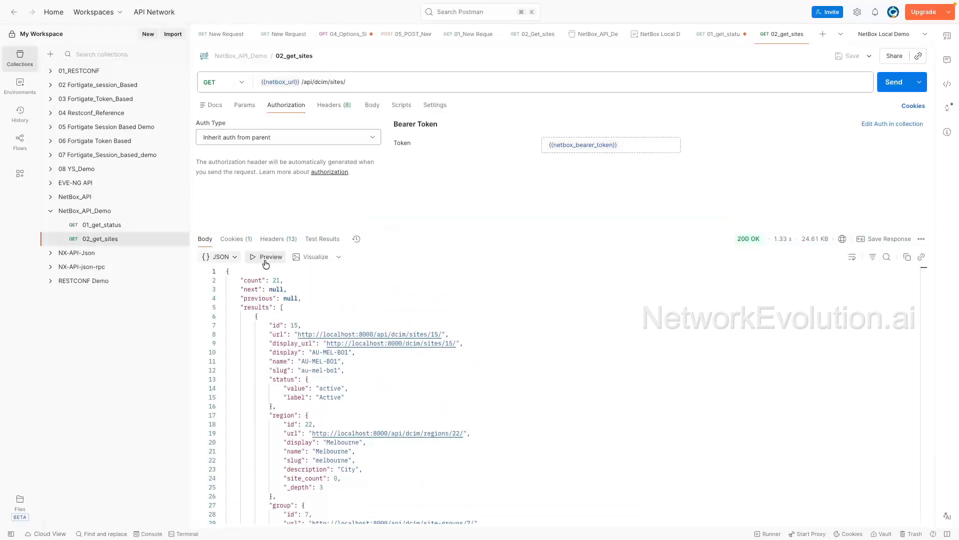
left_click(266, 263)
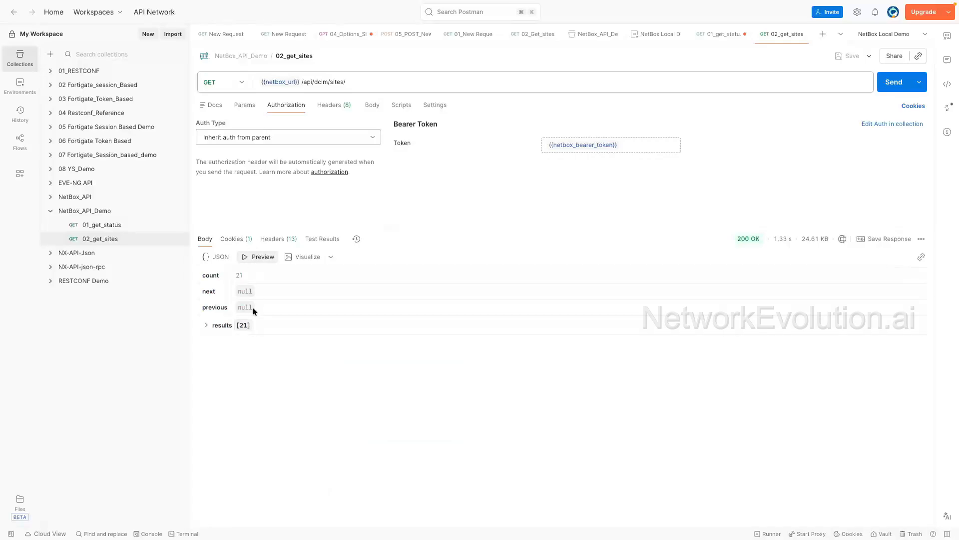
left_click(207, 326)
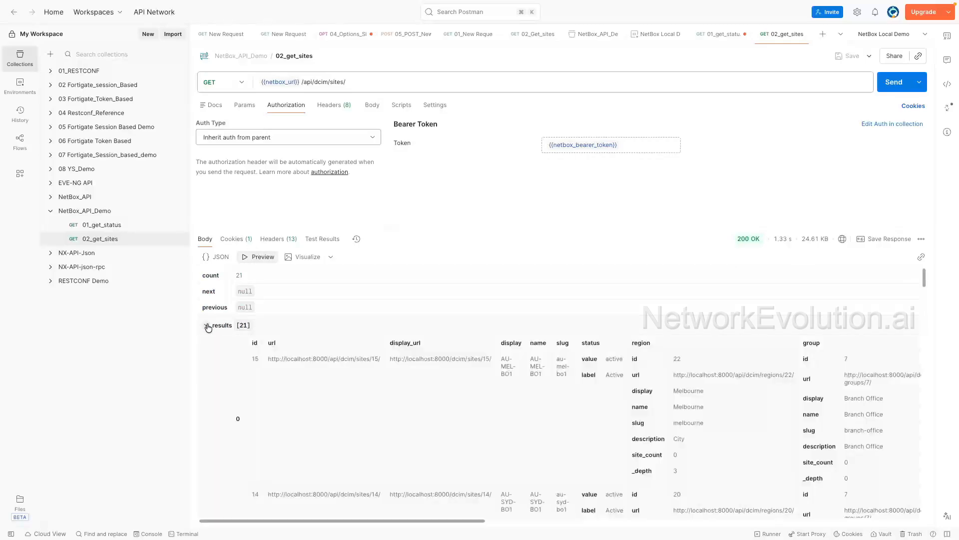
left_click(207, 326)
left_click(207, 326)
scroll(273, 411, "down", 5)
scroll(273, 412, "up", 5)
left_click(206, 325)
mouse_move(741, 241)
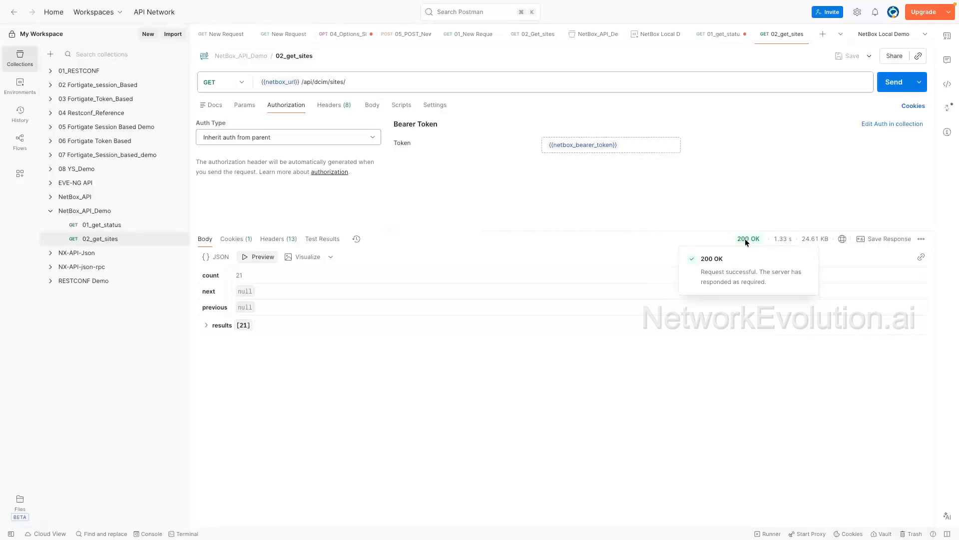
mouse_move(819, 240)
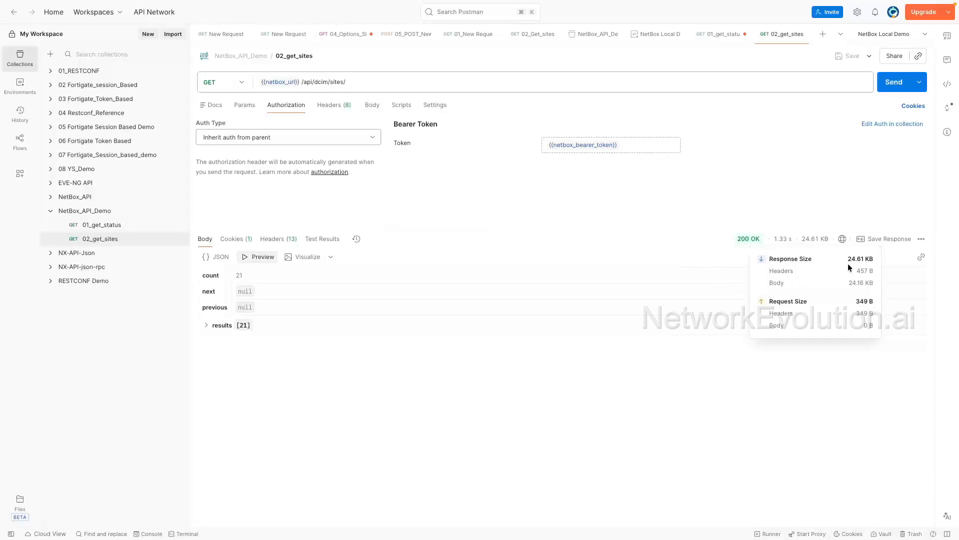
Step: Inspect the request's hidden auto-generated headers, including the Authorization bearer value, and the collection's bearer-token authorization settings
left_click(344, 105)
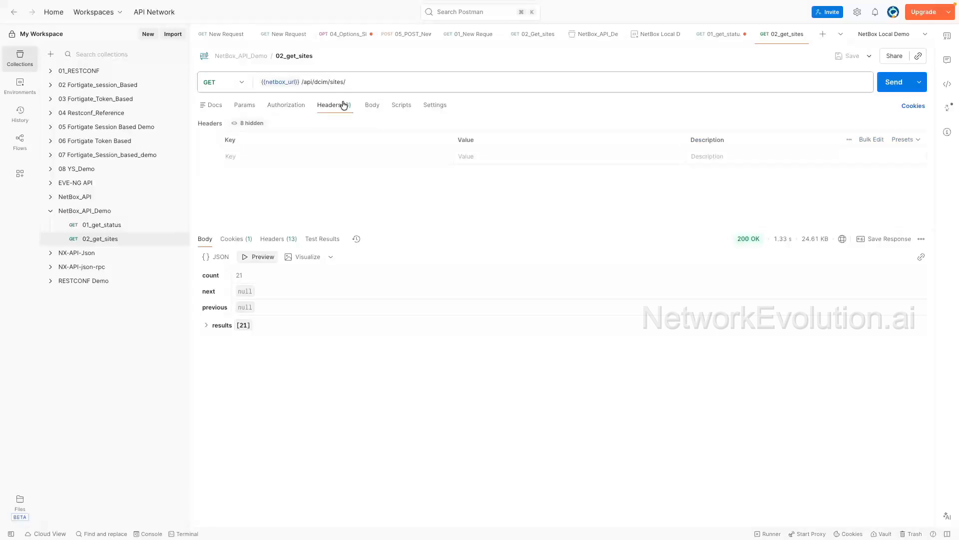
left_click_drag(397, 229, 396, 267)
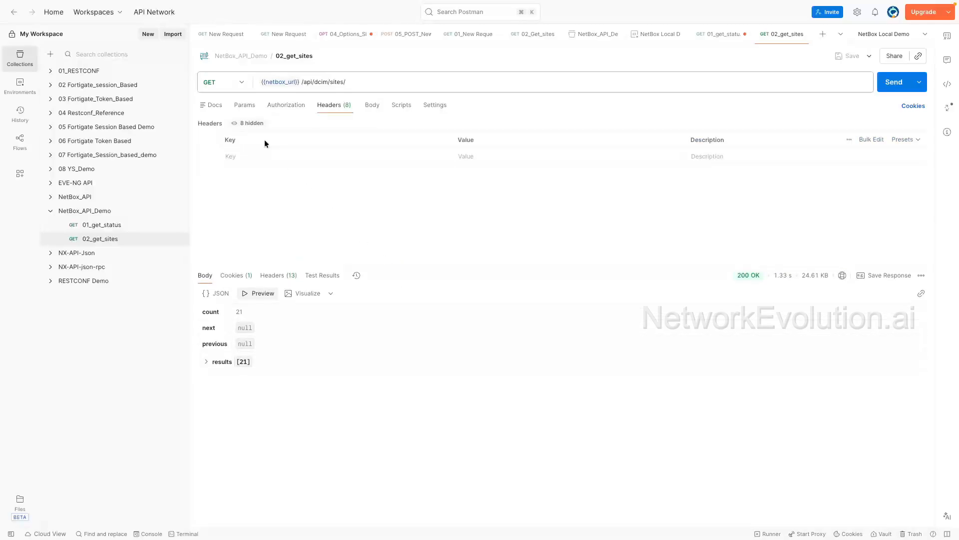
left_click(252, 123)
scroll(300, 164, "up", 2)
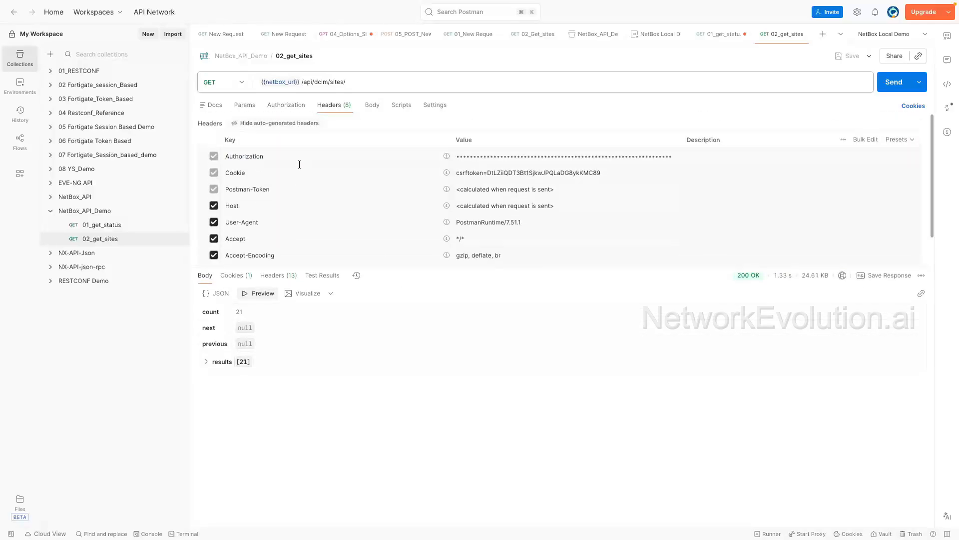
left_click(913, 156)
scroll(912, 156, "down", 1)
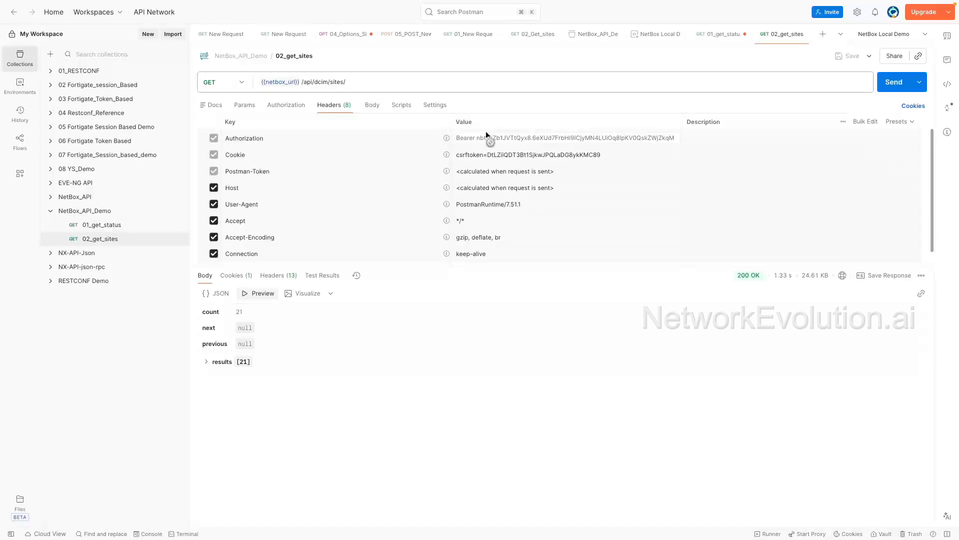
left_click(92, 211)
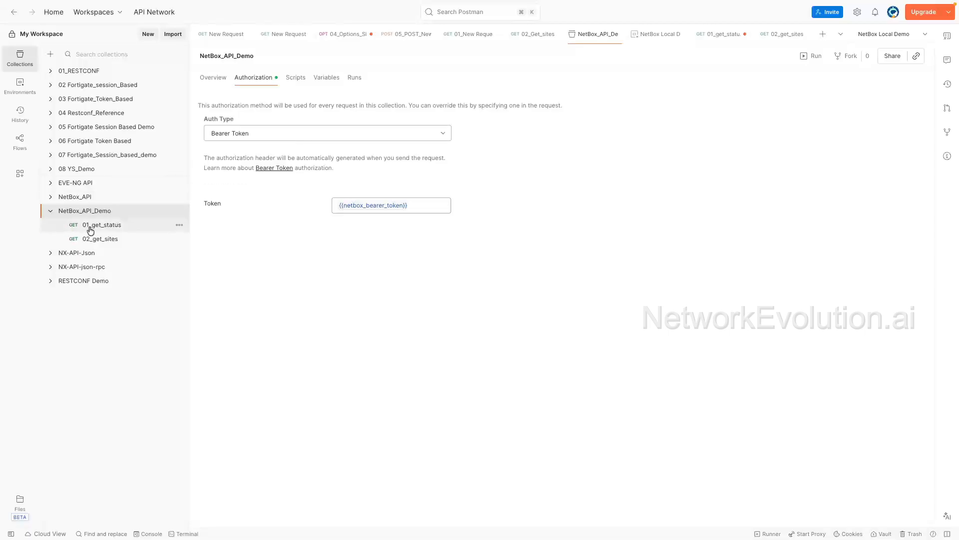
left_click(100, 237)
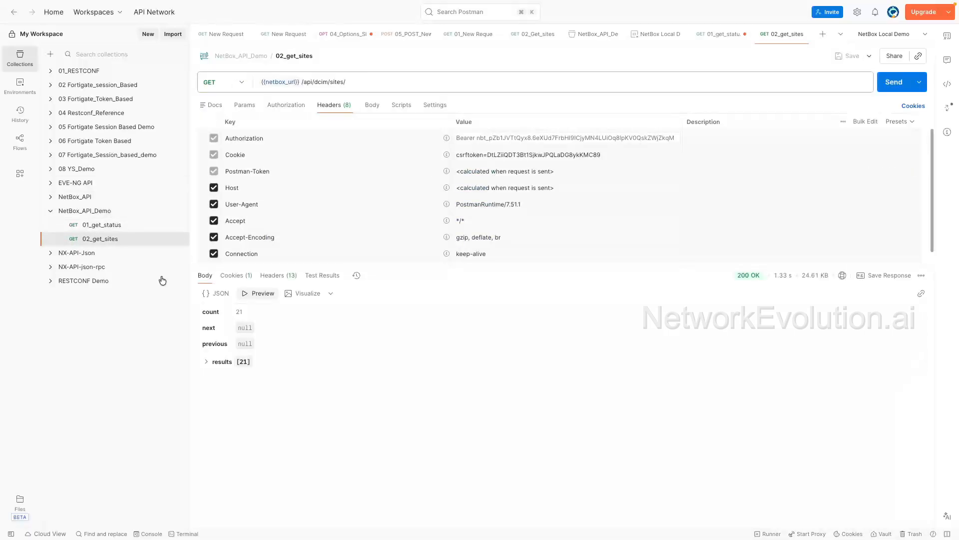
Step: Open the code snippet panel for 02_get_sites and view it as Python - Requests, then as cURL
left_click(948, 84)
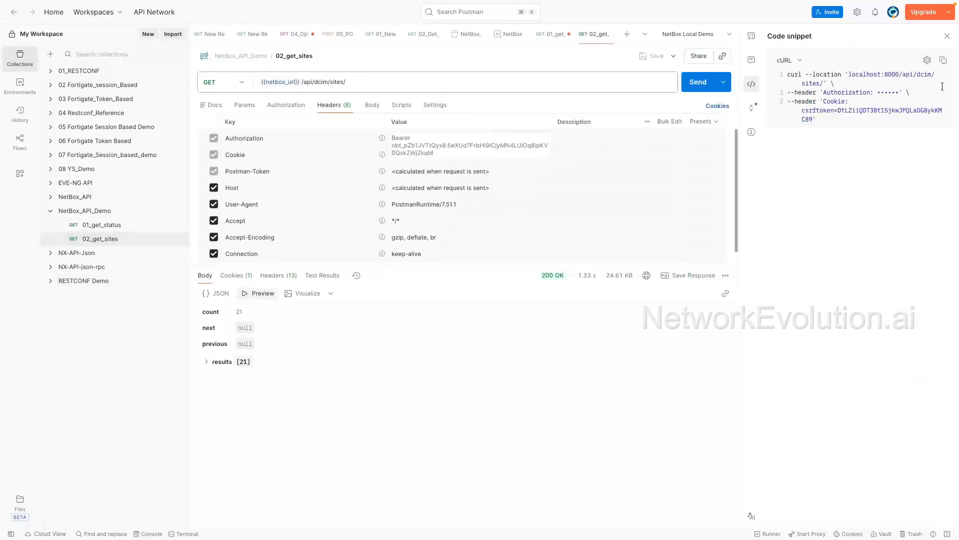
left_click(792, 59)
scroll(804, 165, "down", 3)
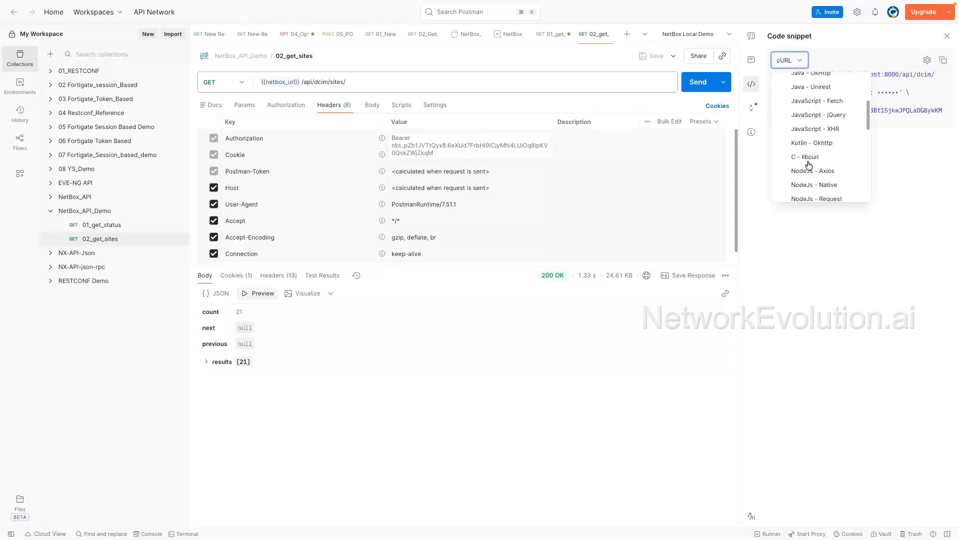
scroll(809, 164, "down", 3)
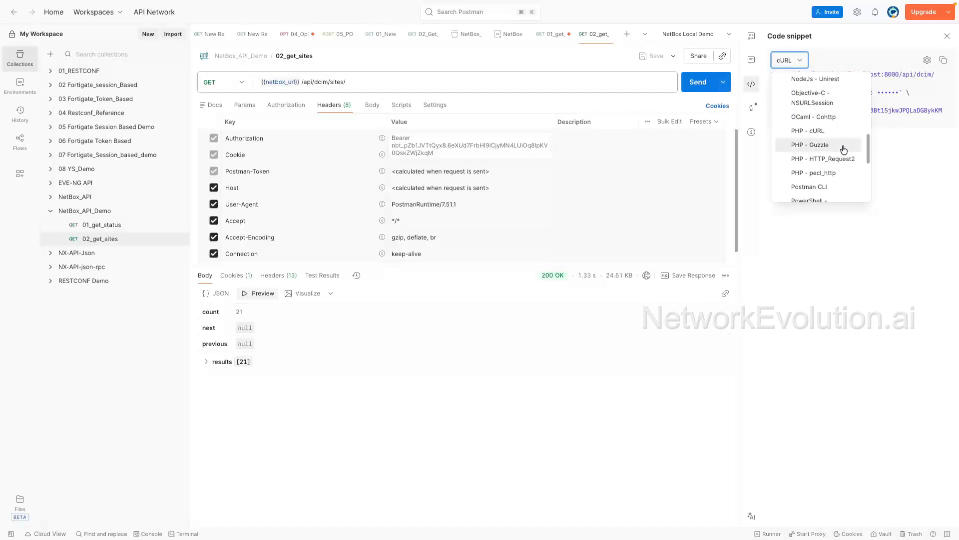
scroll(844, 150, "down", 2)
scroll(844, 150, "down", 2)
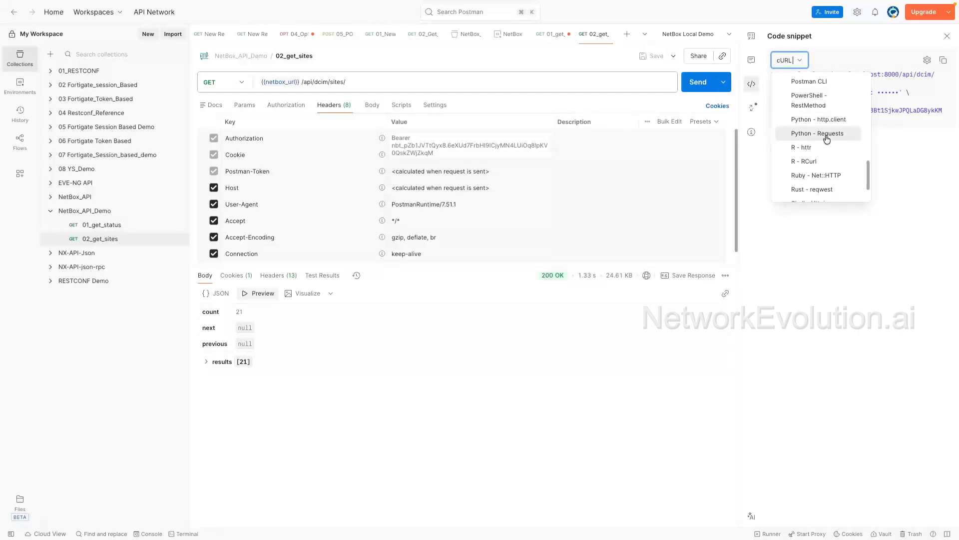
left_click(827, 136)
left_click(822, 60)
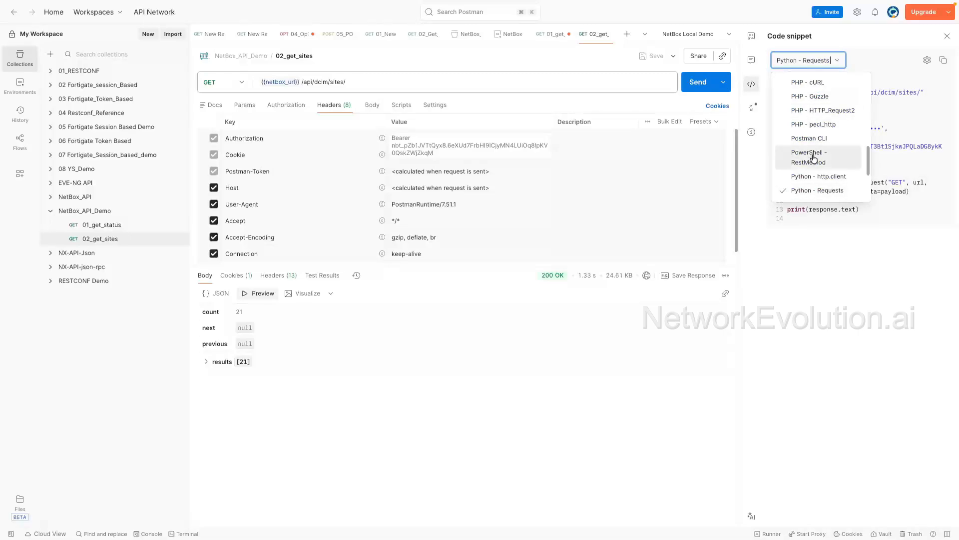
scroll(818, 123, "down", 3)
scroll(817, 123, "up", 7)
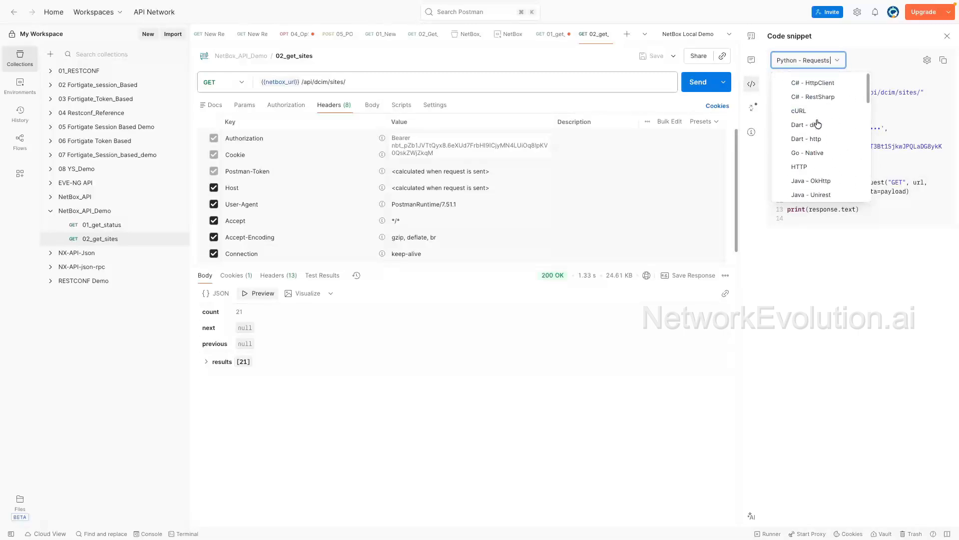
left_click(804, 111)
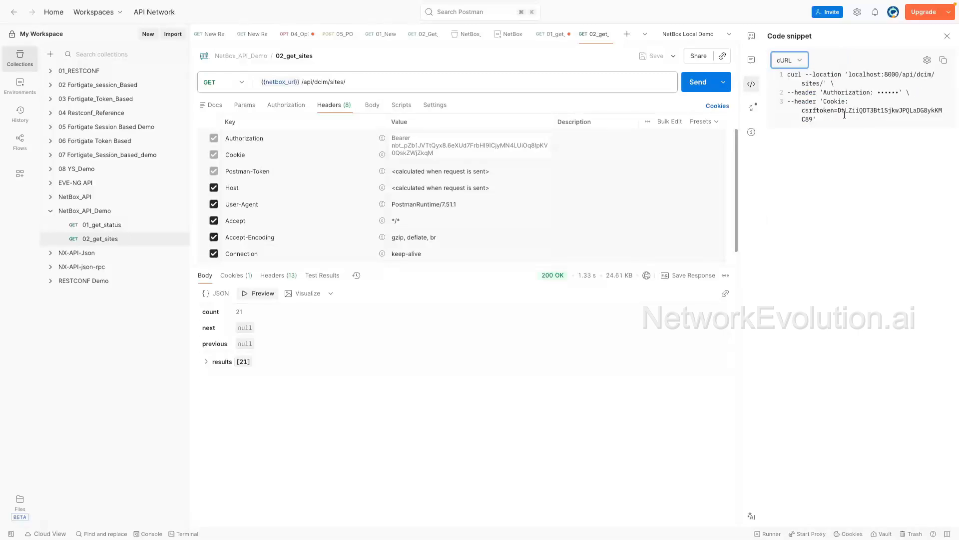
left_click_drag(832, 121, 781, 57)
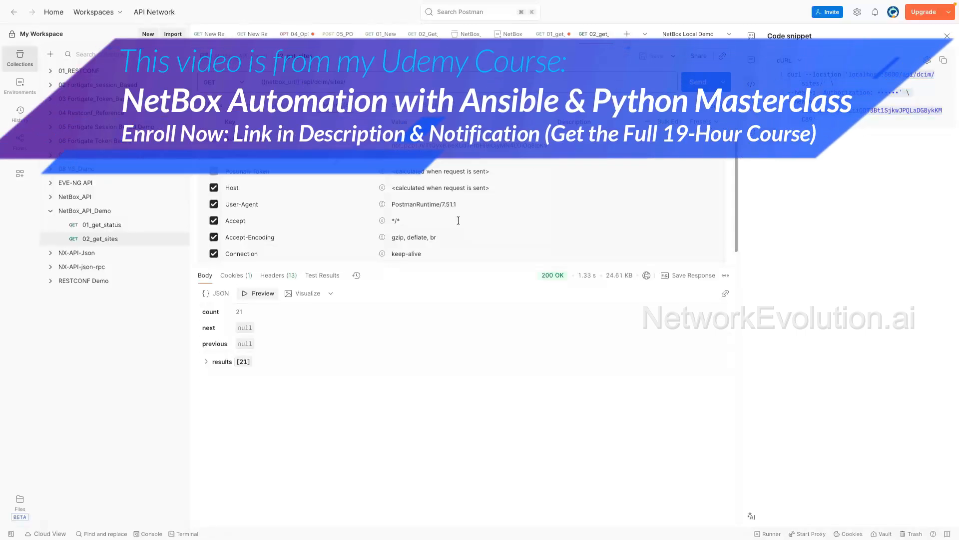
Step: Switch to VS Code and view the .env file listing the NetBox URLs and tokens
left_click(113, 228)
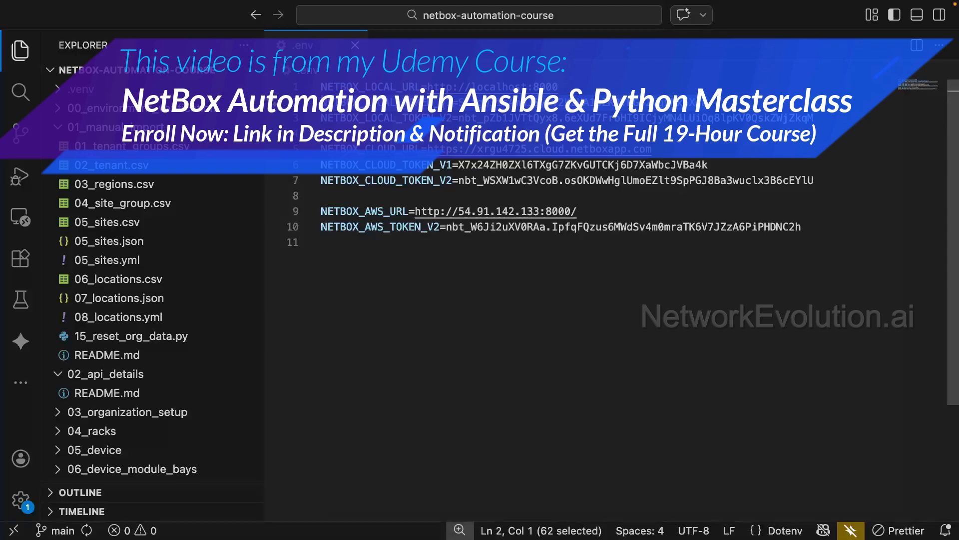
left_click(446, 102)
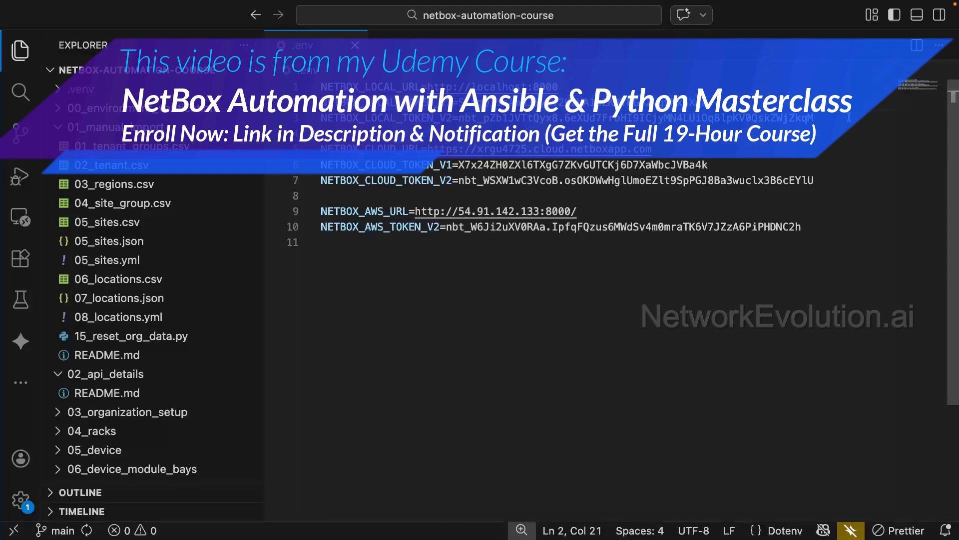